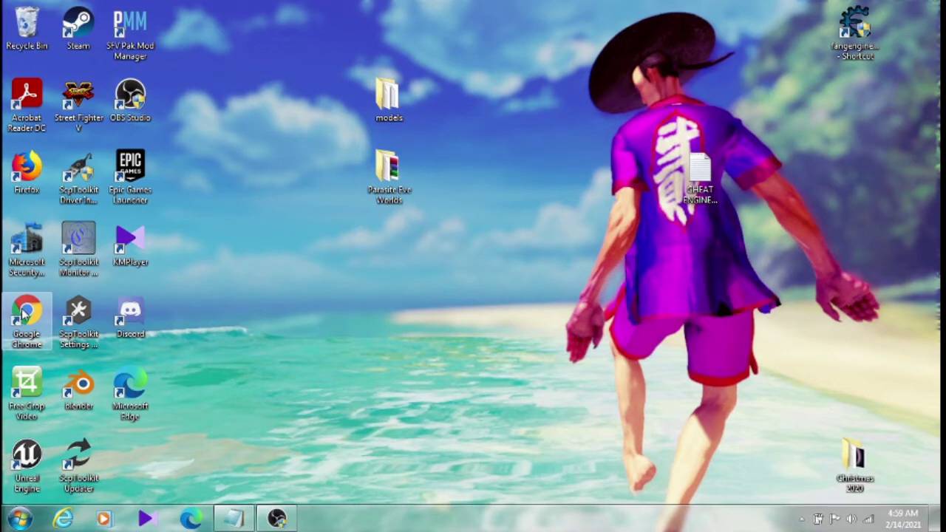
Launch Google Chrome and open the Google Drive link for free cameras and mods from the Twitter profile.
left_click(24, 313)
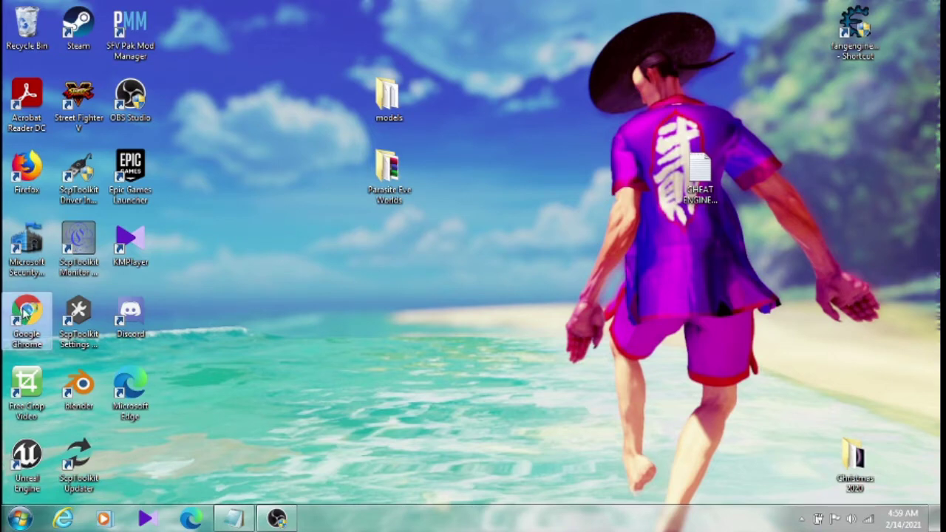
double_click(24, 312)
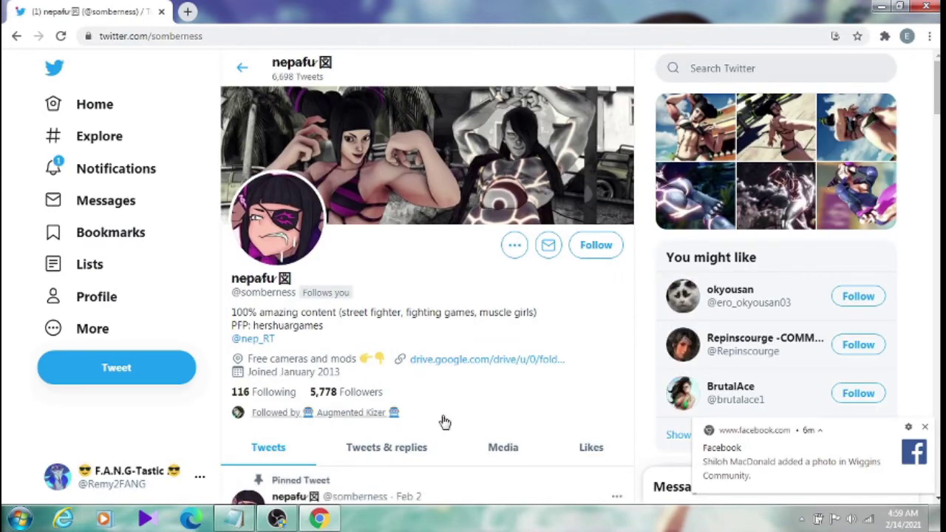
left_click(468, 361)
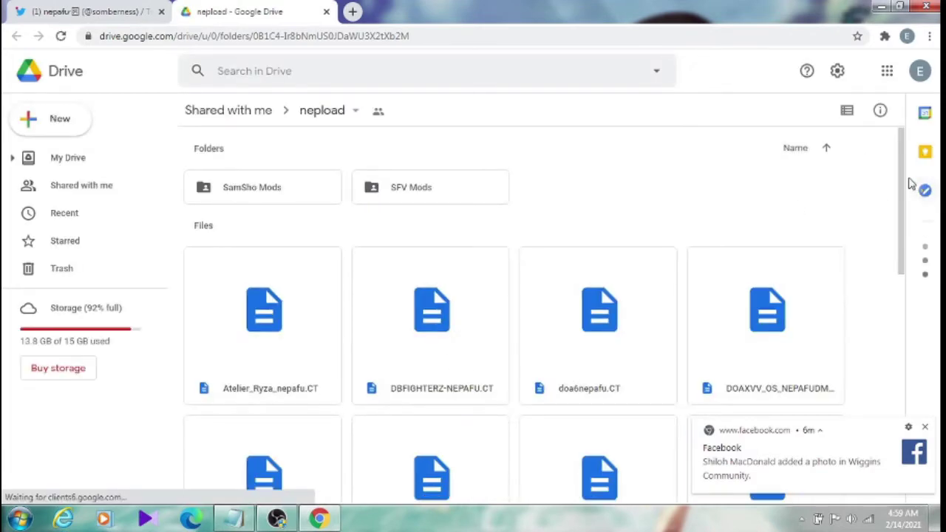
Look through the Cheat Engine table files in the shared nepload folder down to its end, and close the browser.
scroll(910, 184, "down", 1)
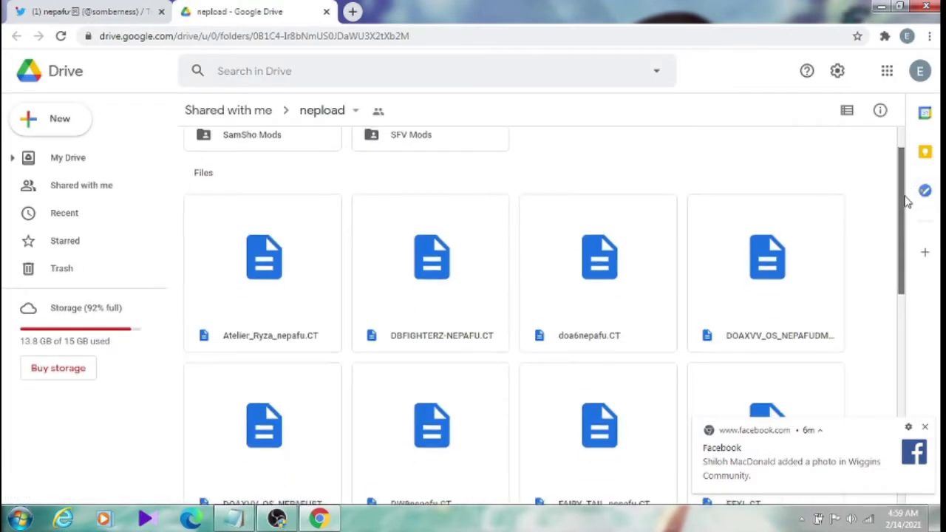
left_click(922, 426)
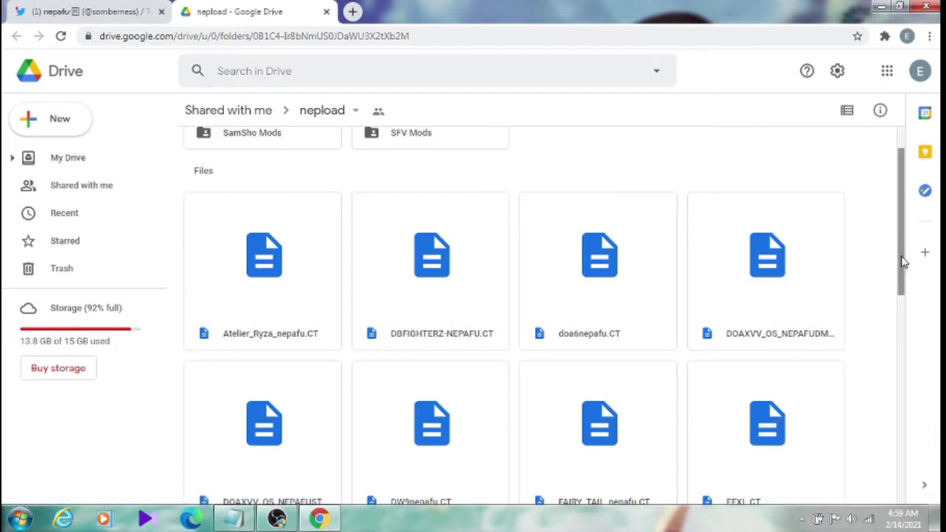
left_click_drag(901, 260, 894, 448)
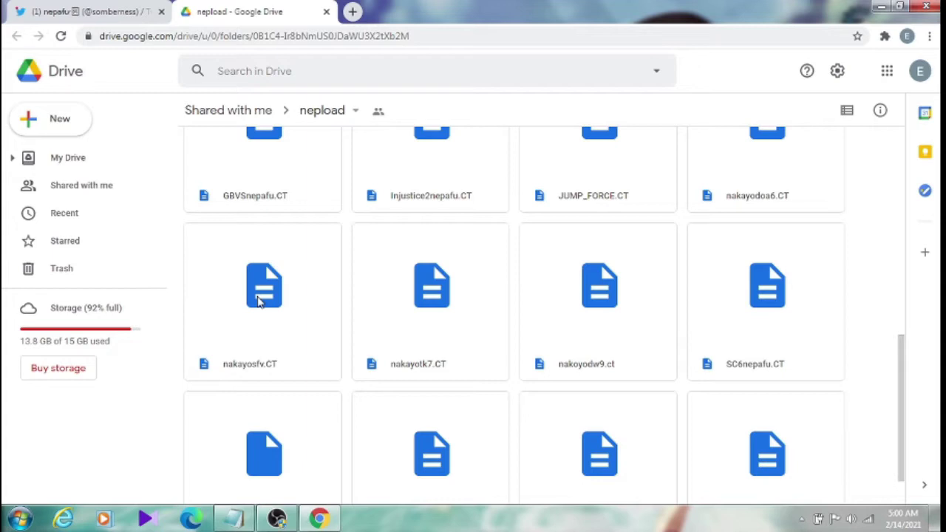
left_click_drag(907, 346, 903, 401)
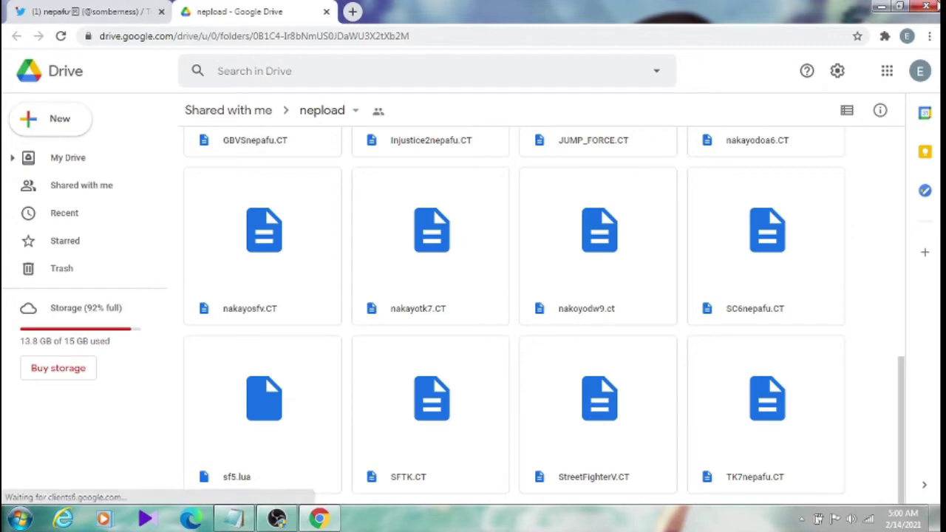
left_click(934, 6)
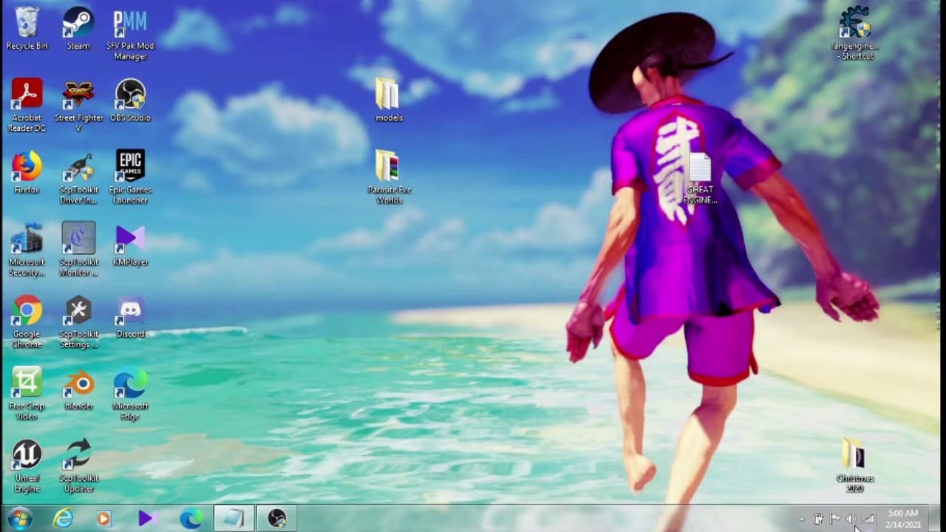
Open the Cheat Engine 7.0 folder inside Program Files on Local Disk (C:).
left_click(20, 519)
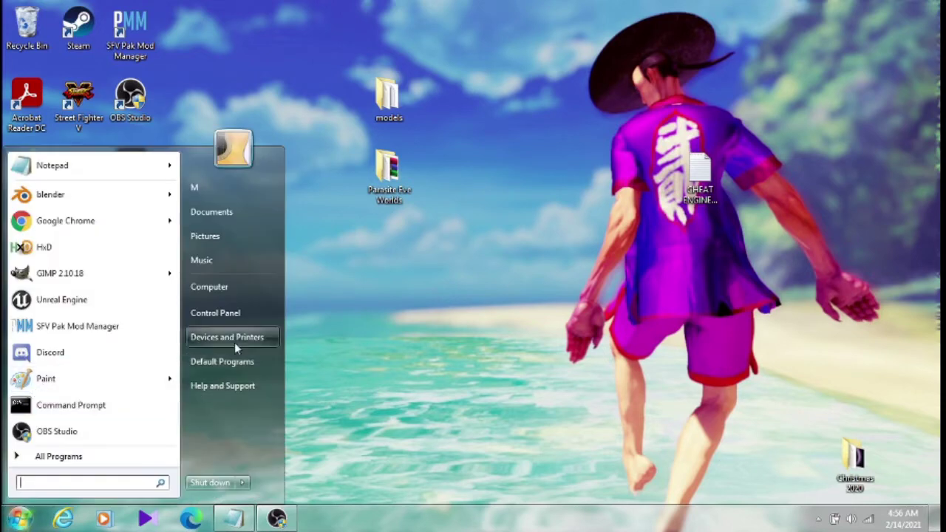
left_click(226, 212)
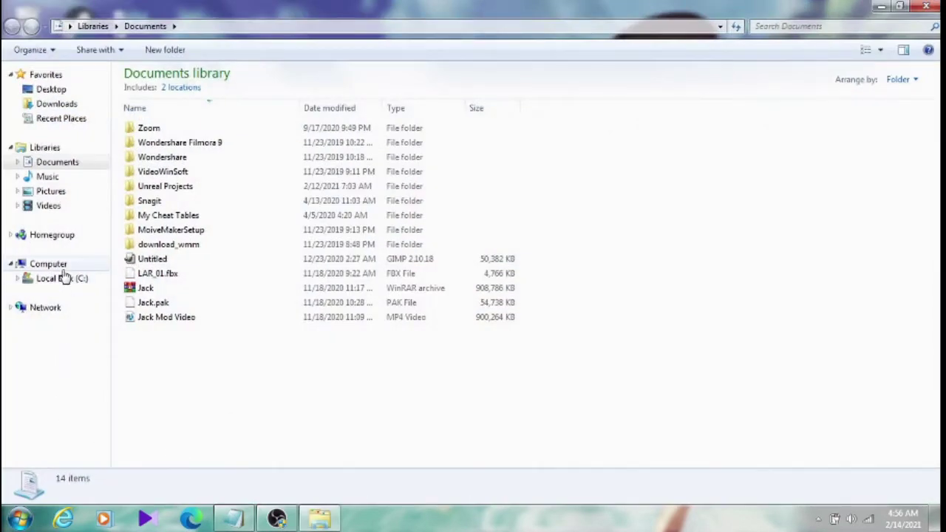
left_click(59, 266)
double_click(220, 114)
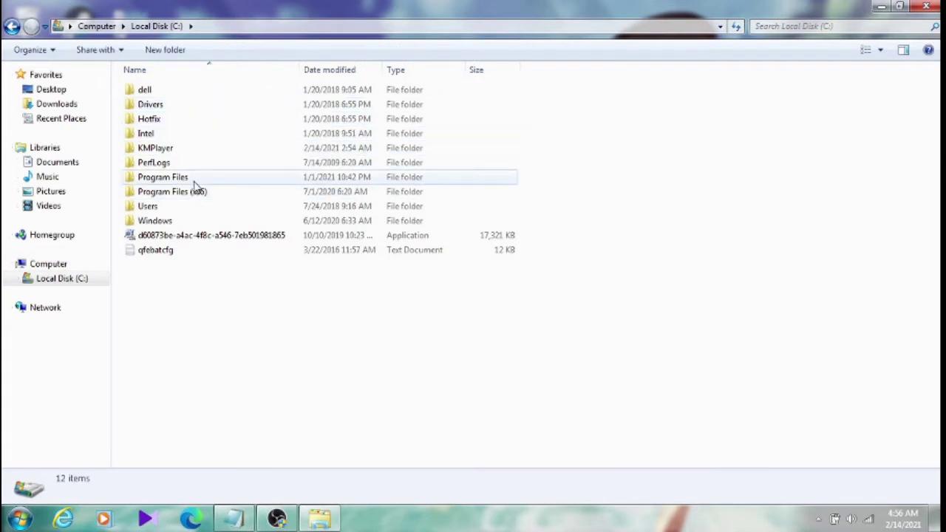
double_click(196, 180)
double_click(191, 105)
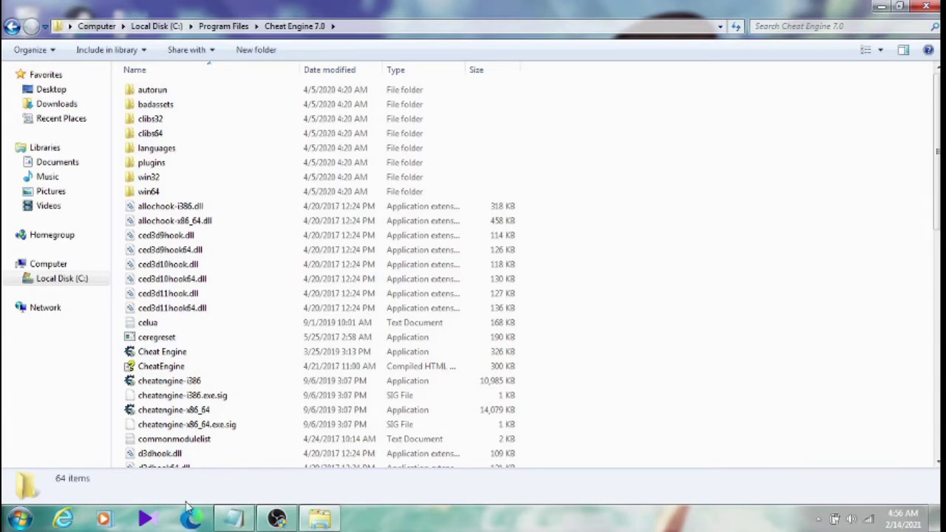
Duplicate the cheatengine-x86_64 application within the Cheat Engine 7.0 folder.
left_click(188, 414)
right_click(187, 414)
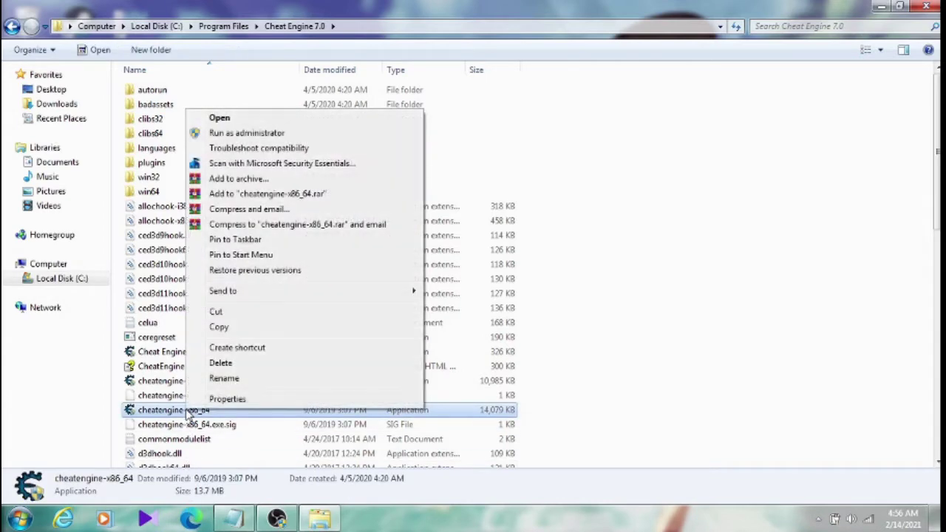
left_click(247, 330)
right_click(593, 384)
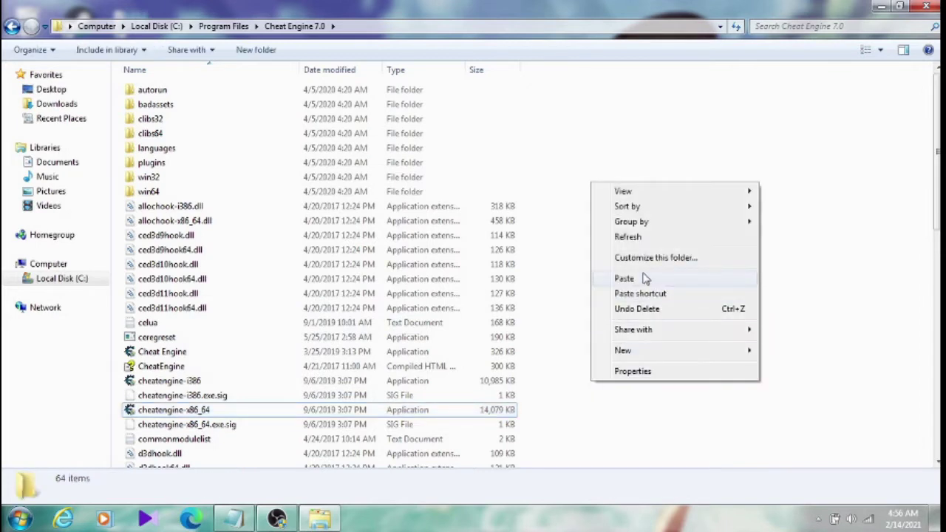
left_click(643, 279)
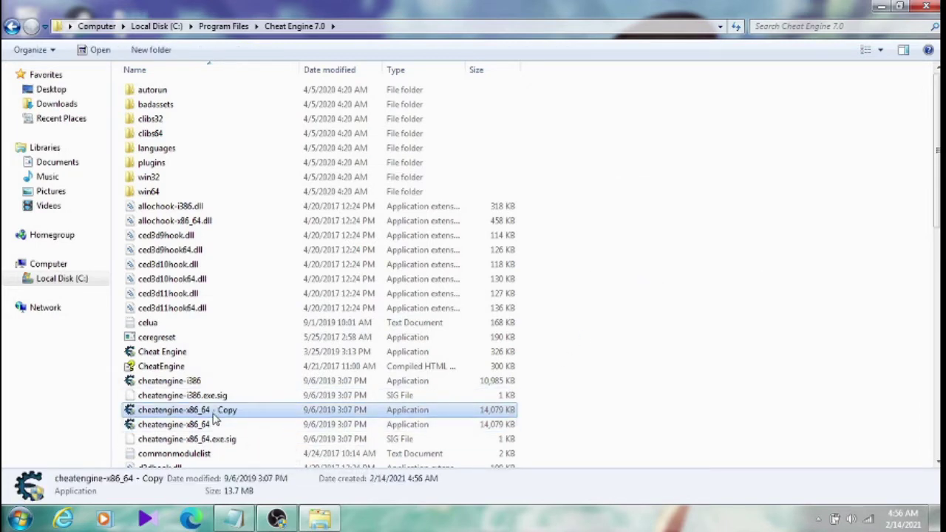
Rename the copied cheatengine-x86_64 application as fangengine-x86_64.
left_click(248, 412)
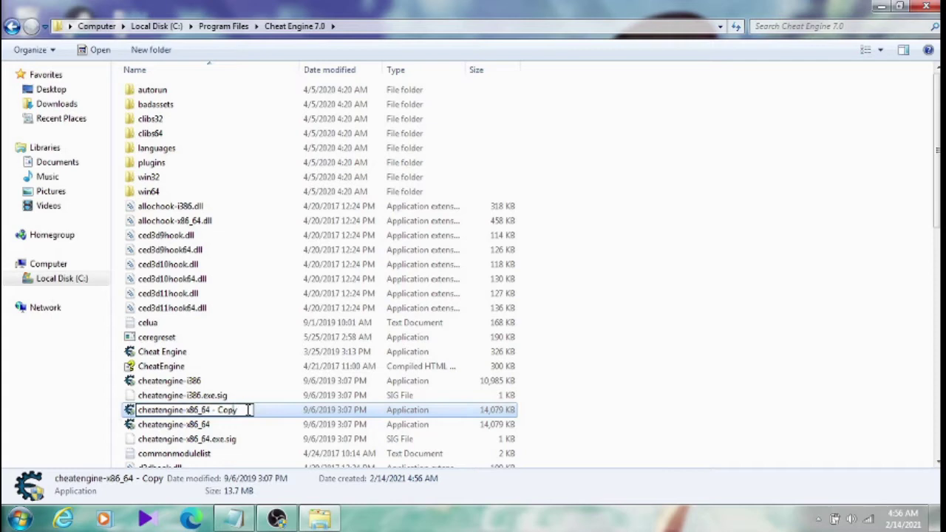
key("BackSpace")
key("BackSpace")
key("BackSpace")
key("BackSpace")
key("BackSpace")
key("BackSpace")
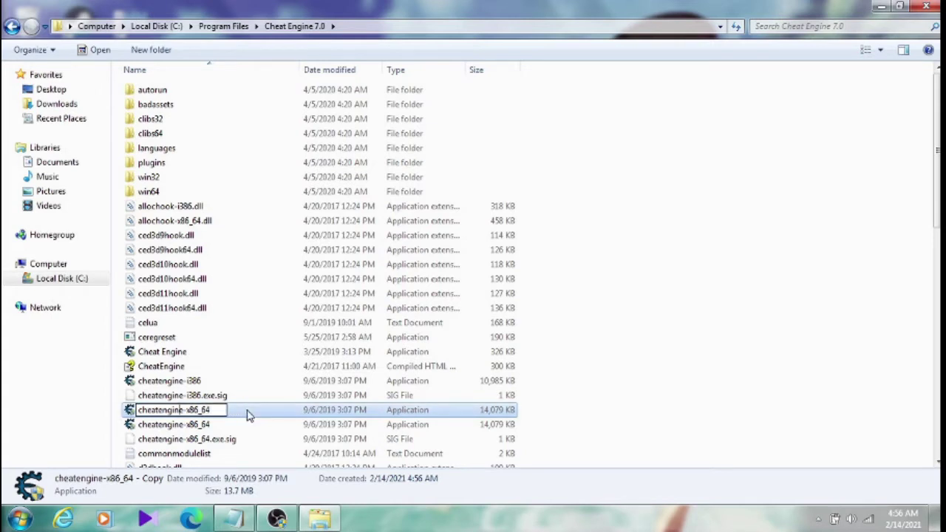
key("Home")
key("Delete")
key("Delete")
key("Delete")
key("Delete")
key("Delete")
type("fang")
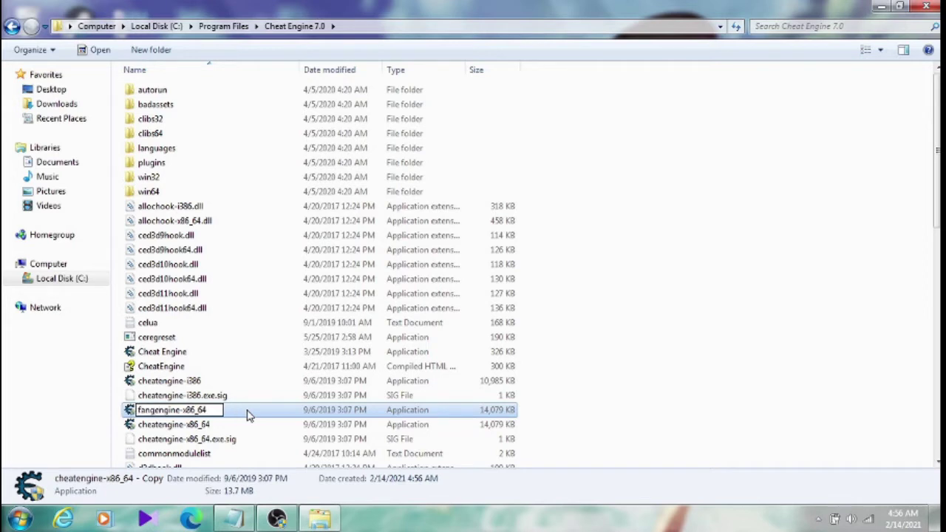
key("Return")
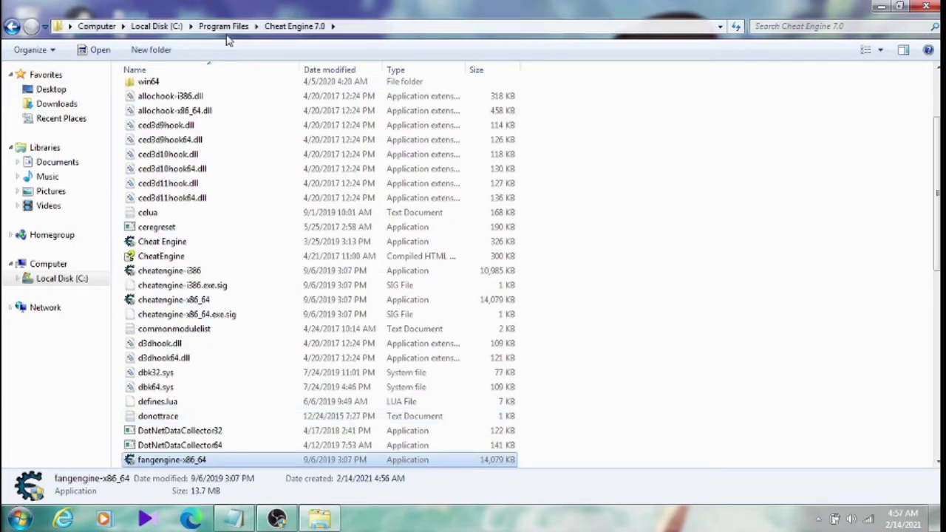
Open the Cheat Engine 7.0 folder's properties and check its advanced sharing settings without changing them.
left_click(724, 162)
right_click(722, 153)
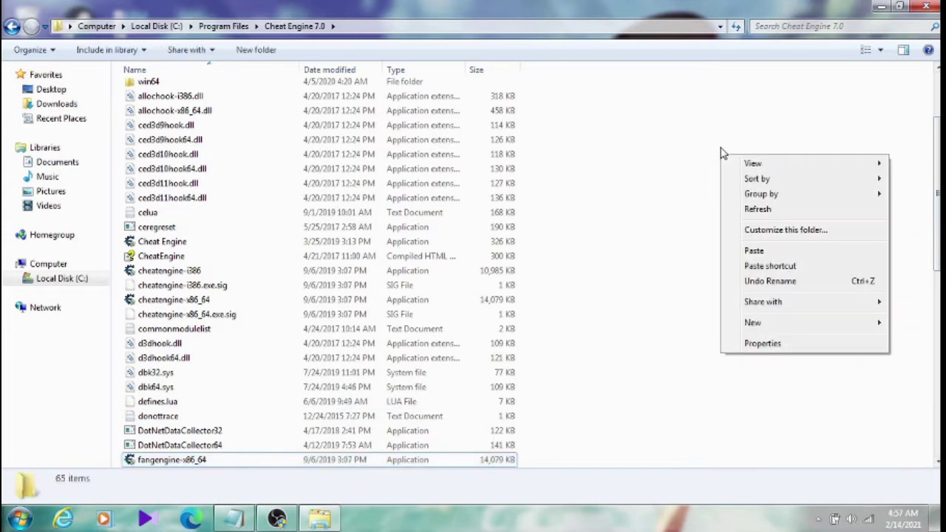
left_click(763, 342)
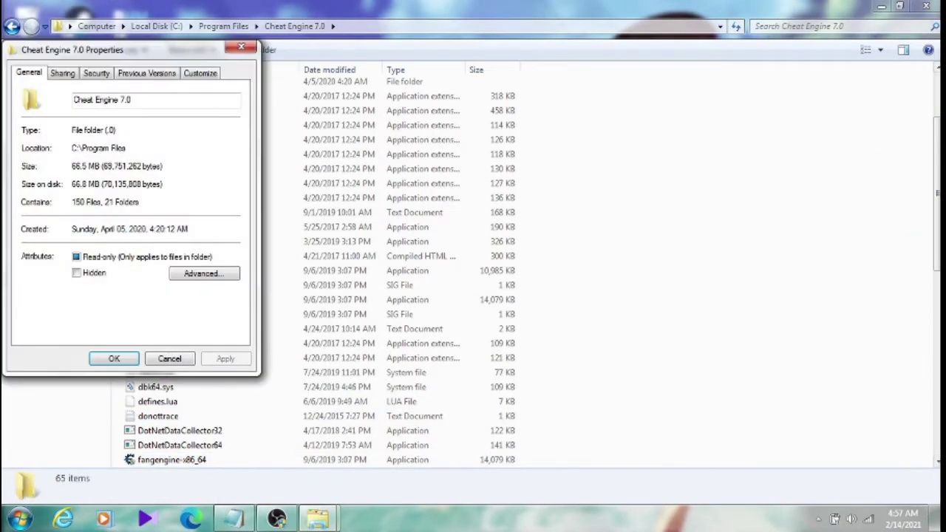
left_click_drag(178, 55, 587, 83)
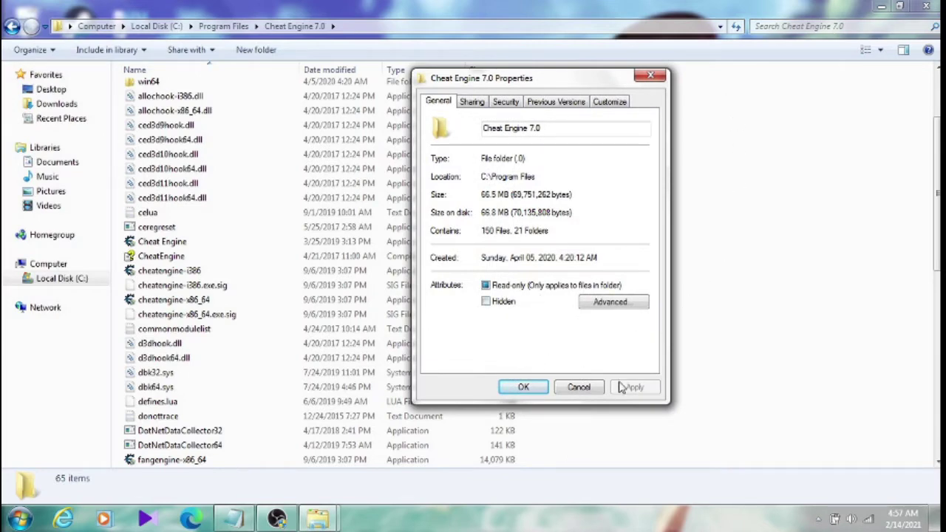
left_click(477, 111)
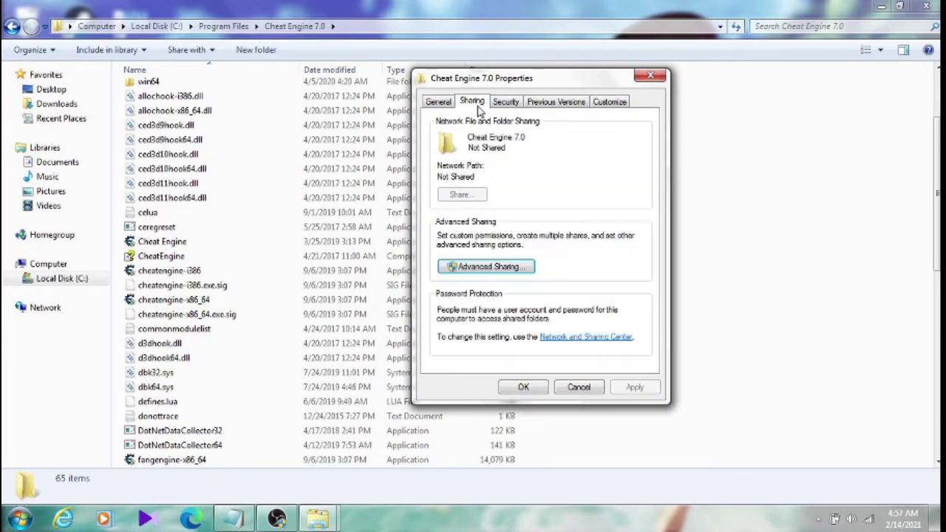
left_click(523, 268)
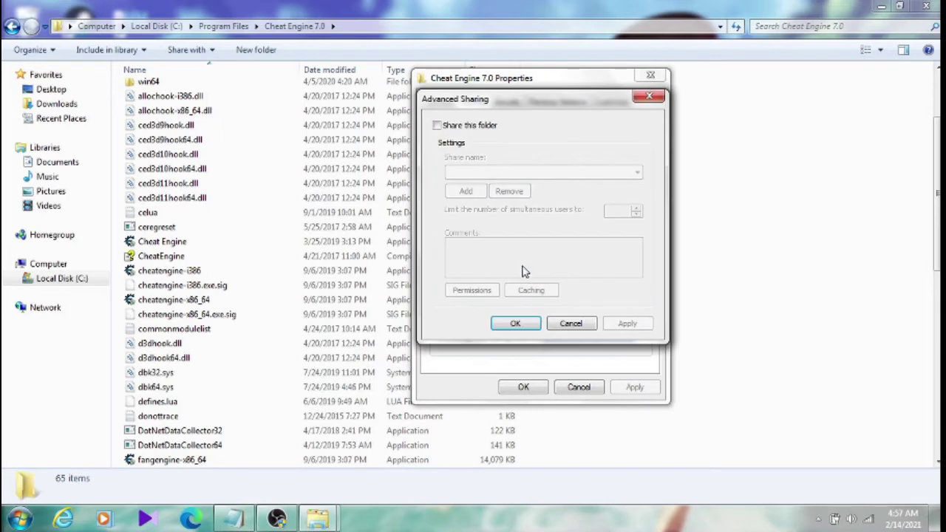
left_click(571, 325)
Review the Everyone group's permissions and the advanced security entries for the Cheat Engine 7.0 folder, and close its properties.
left_click(510, 102)
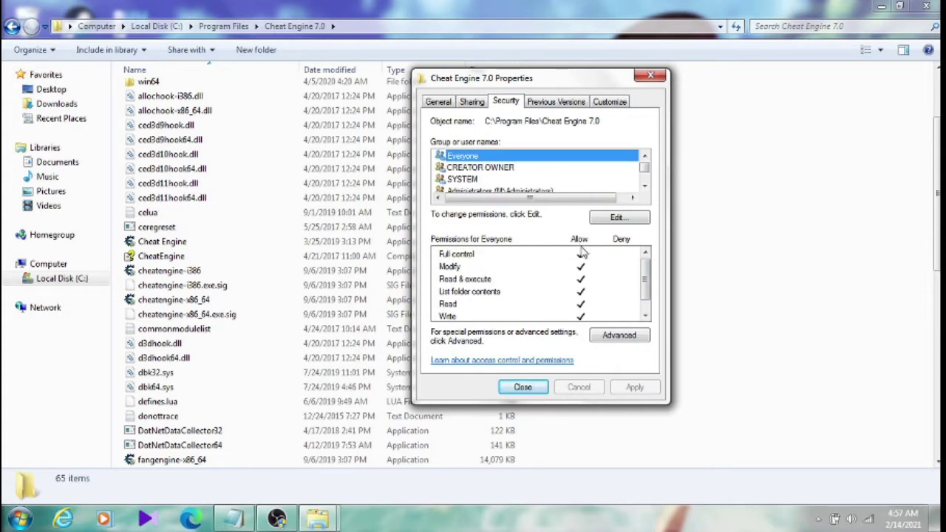
left_click(645, 316)
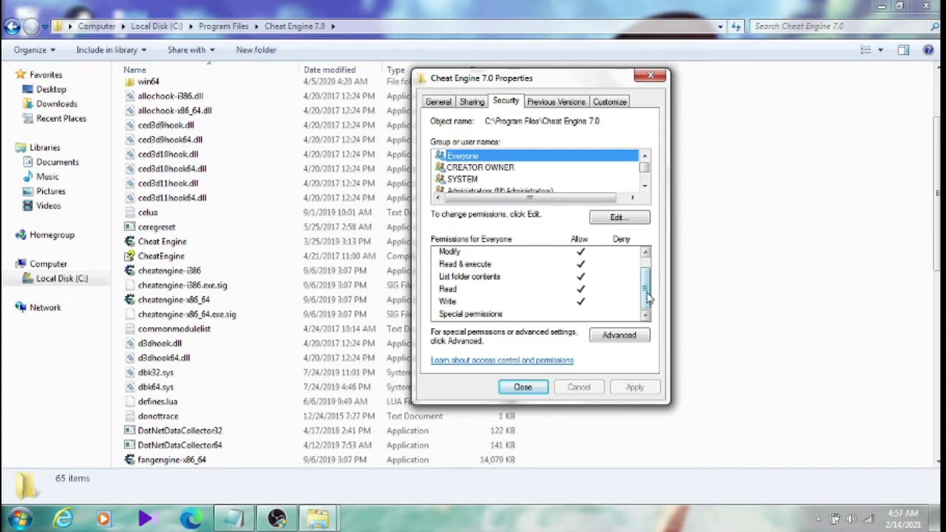
left_click_drag(647, 297, 646, 266)
left_click(634, 334)
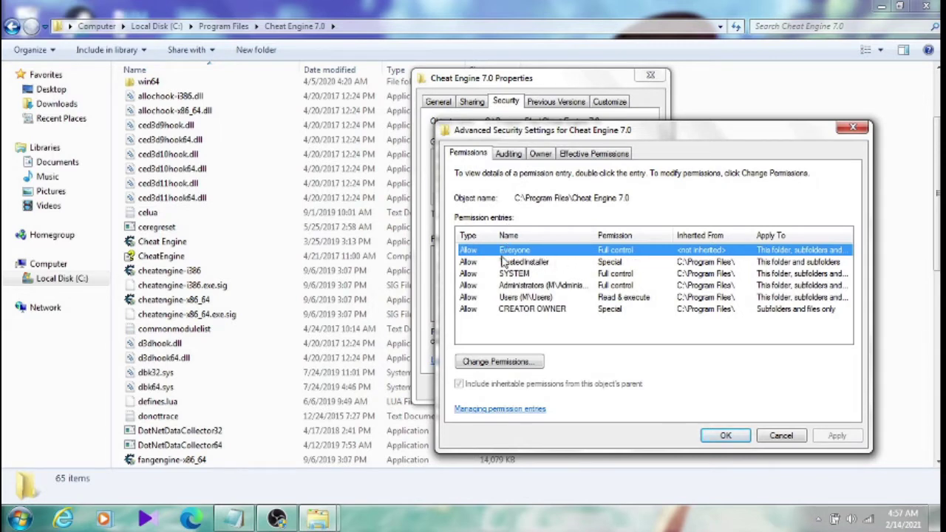
left_click(725, 435)
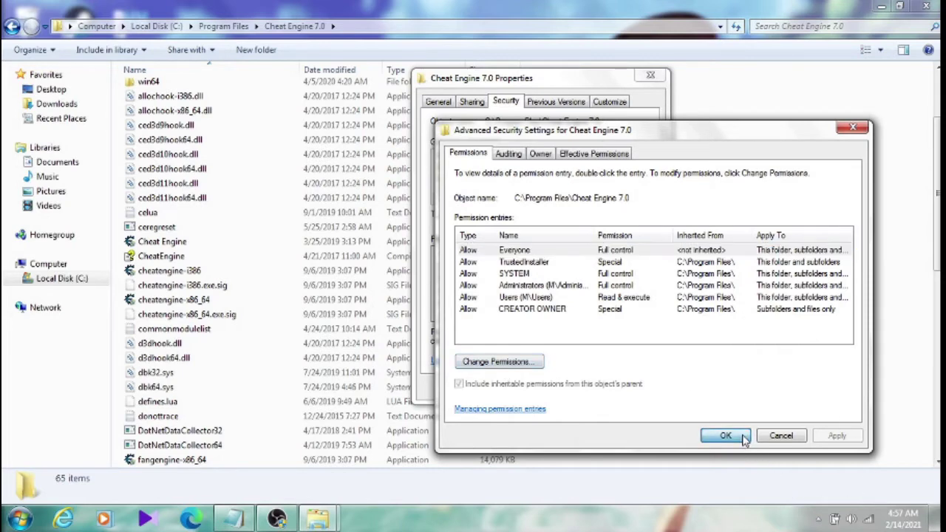
left_click(538, 387)
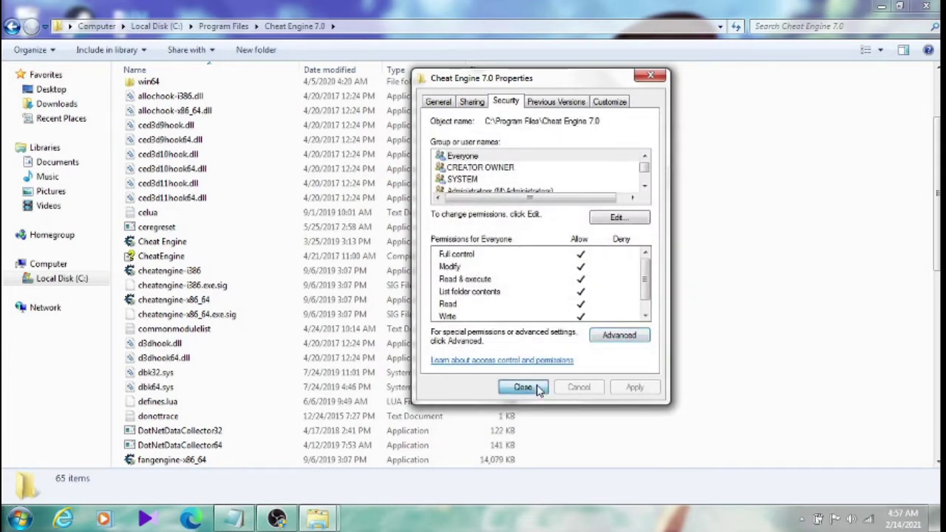
Launch HxD and open fangengine-x86_64.exe from the Cheat Engine 7.0 folder in its maximized window.
scroll(794, 255, "down", 3)
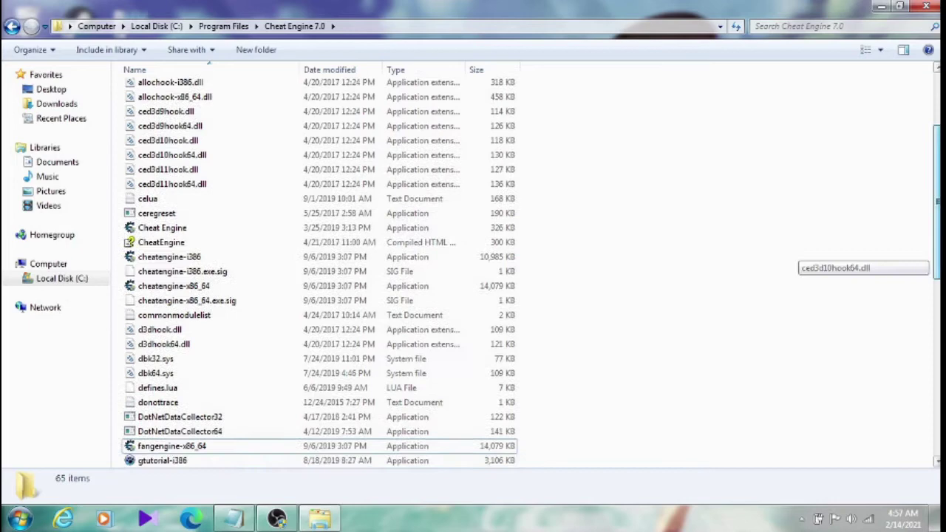
left_click(19, 519)
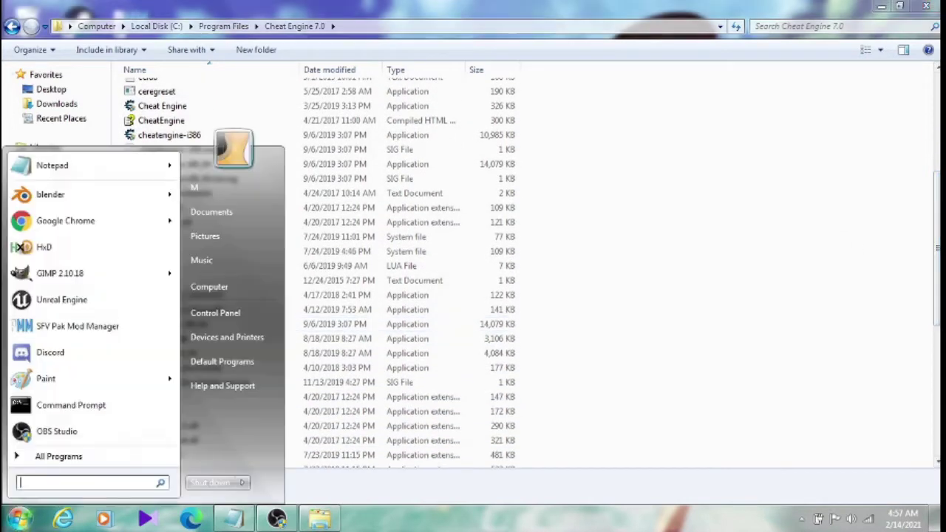
left_click(59, 244)
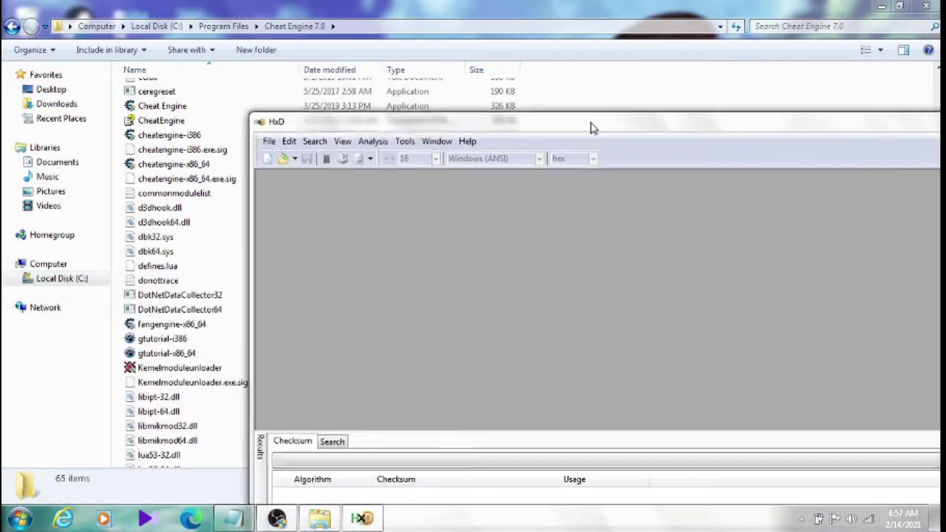
left_click(185, 326)
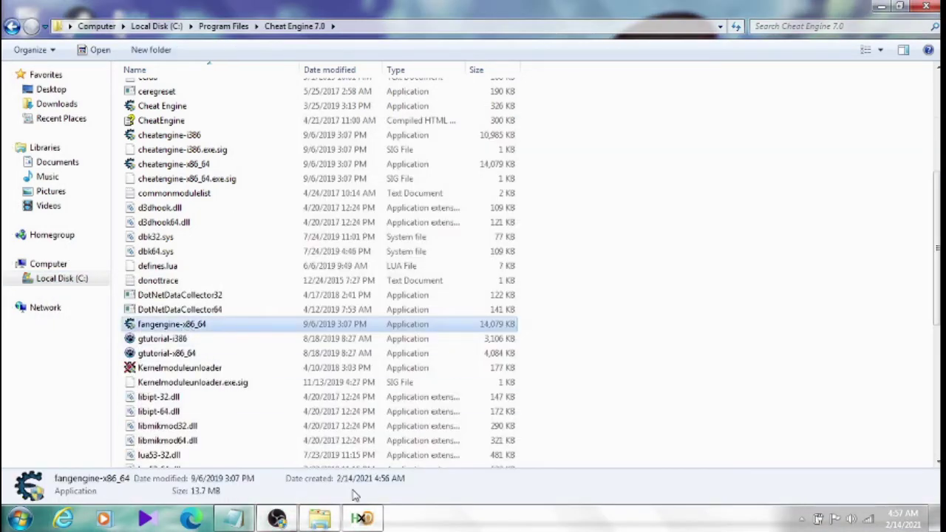
left_click(362, 518)
left_click_drag(172, 324, 402, 310)
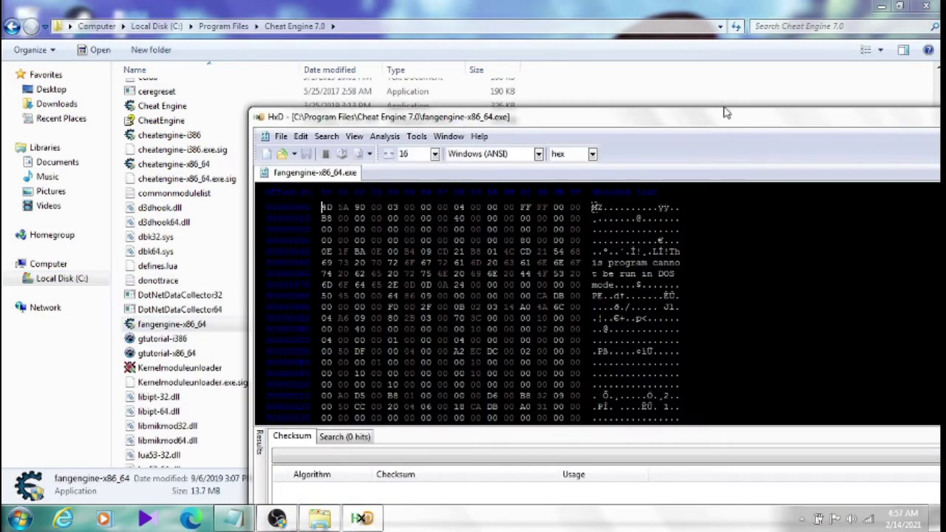
left_click_drag(727, 115, 640, 80)
left_click(709, 68)
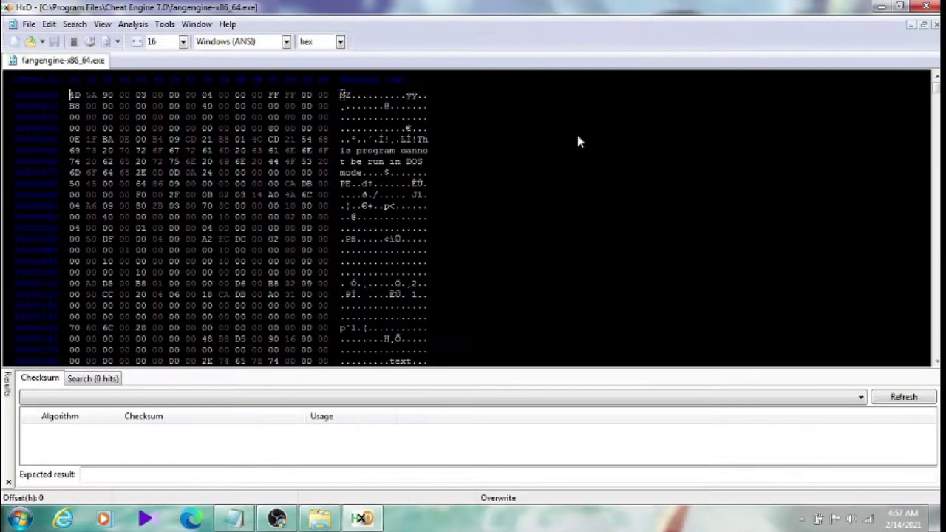
Replace all occurrences of the text "Cheat Engine" with "Sheat Angine" in fangengine-x86_64.exe, with the search direction set to All.
left_click(367, 93)
left_click(76, 25)
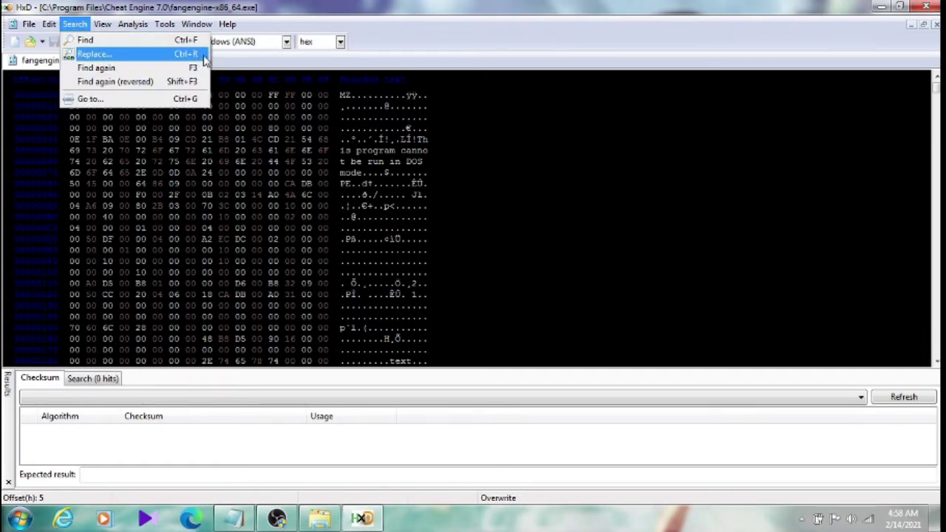
left_click(179, 62)
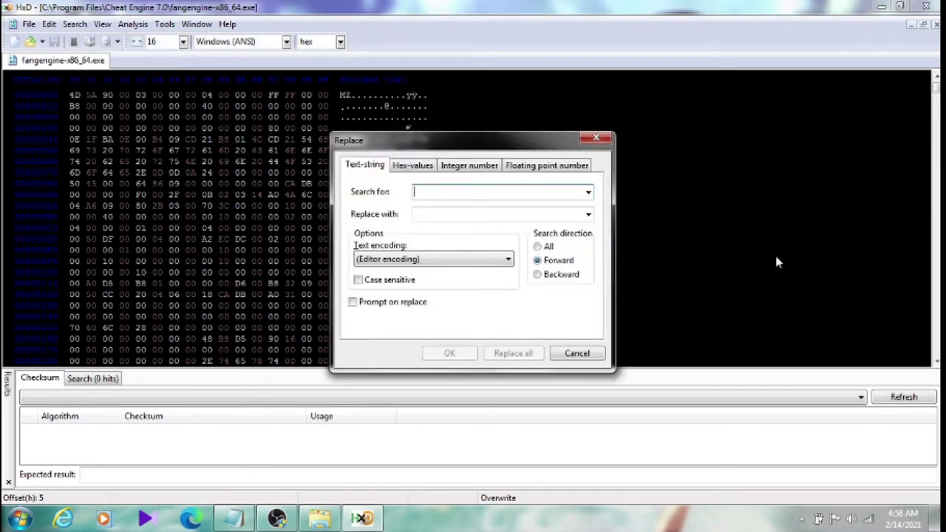
type("Cheat ")
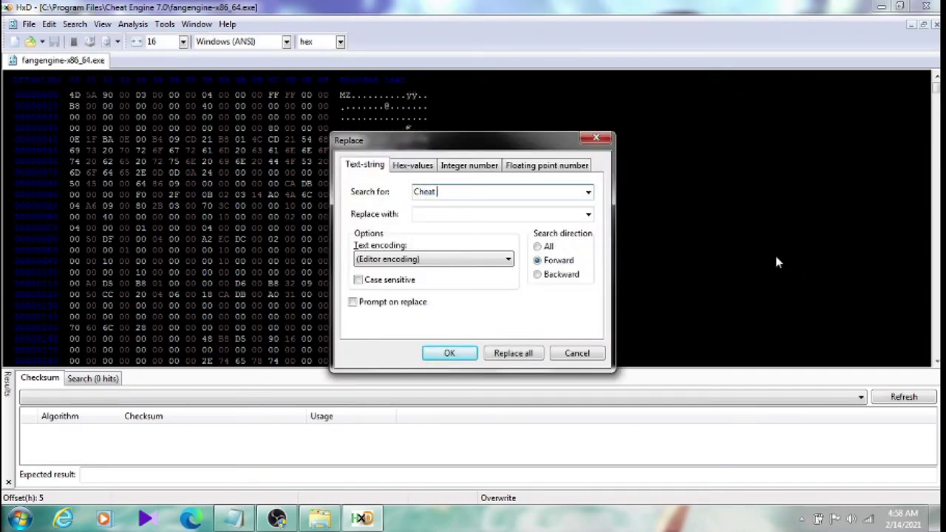
type("Engine")
left_click(538, 247)
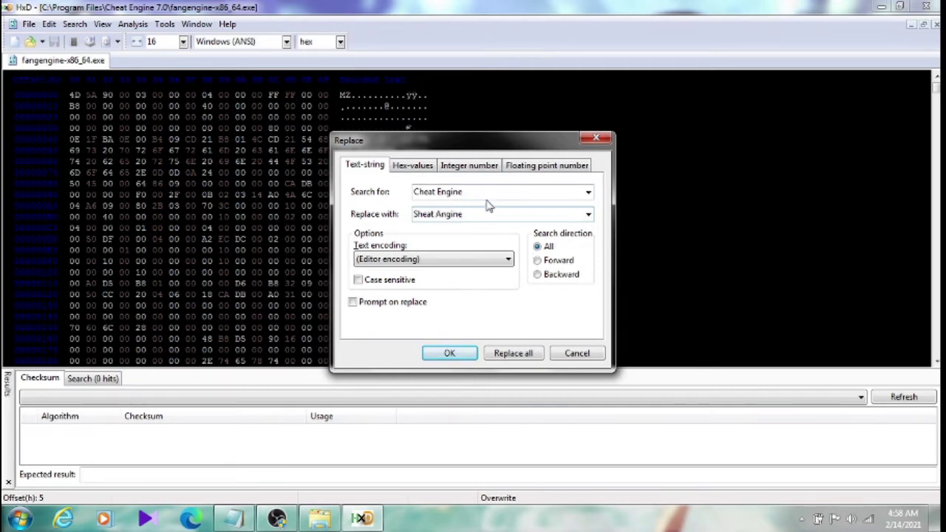
left_click(512, 355)
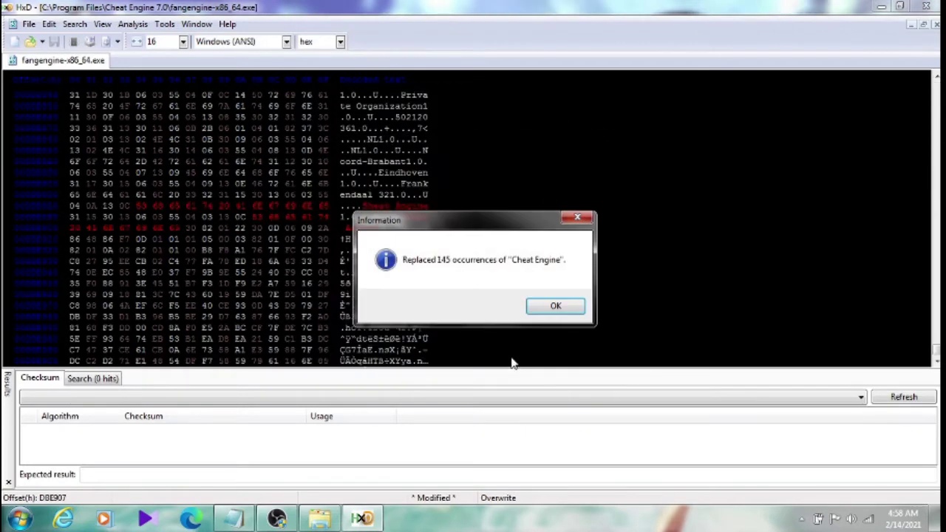
left_click(559, 310)
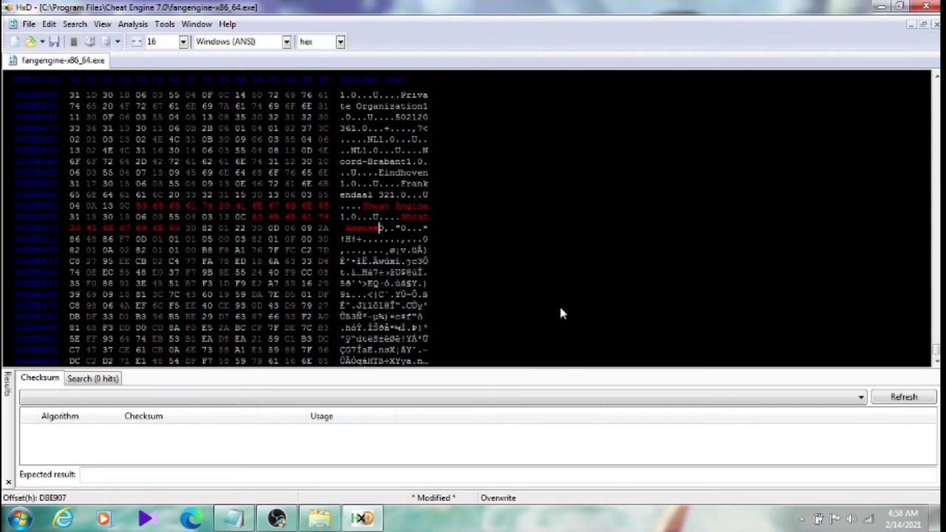
Search the whole file in all directions for any remaining occurrences of the text "Cheat Engine".
left_click_drag(936, 353, 935, 87)
left_click(374, 107)
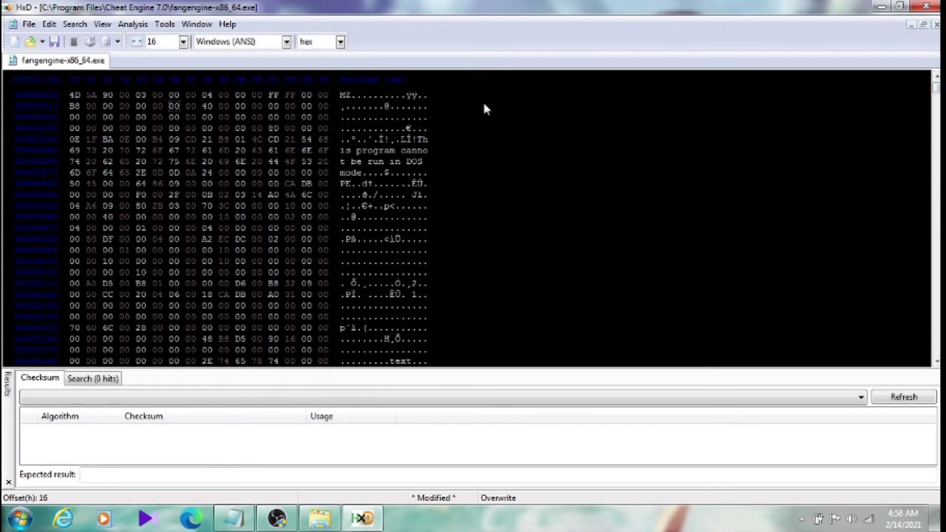
key("ctrl+r")
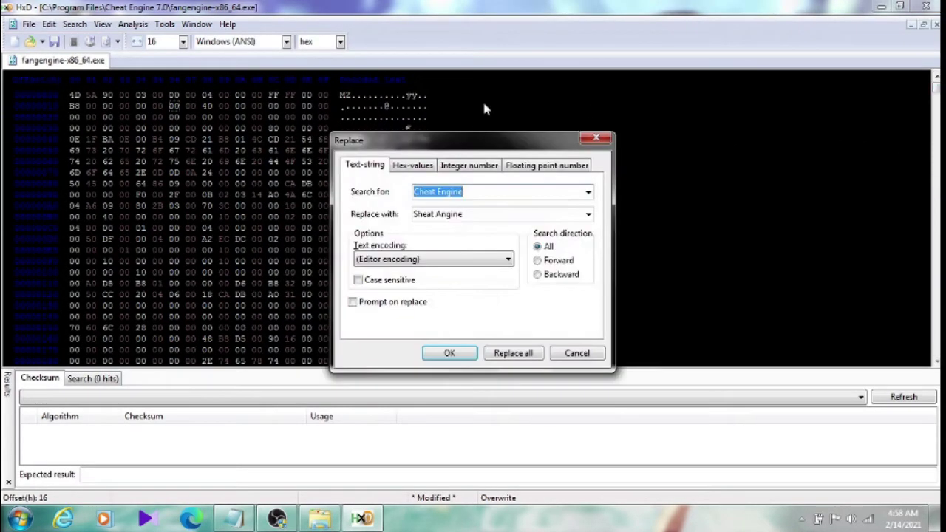
left_click(576, 353)
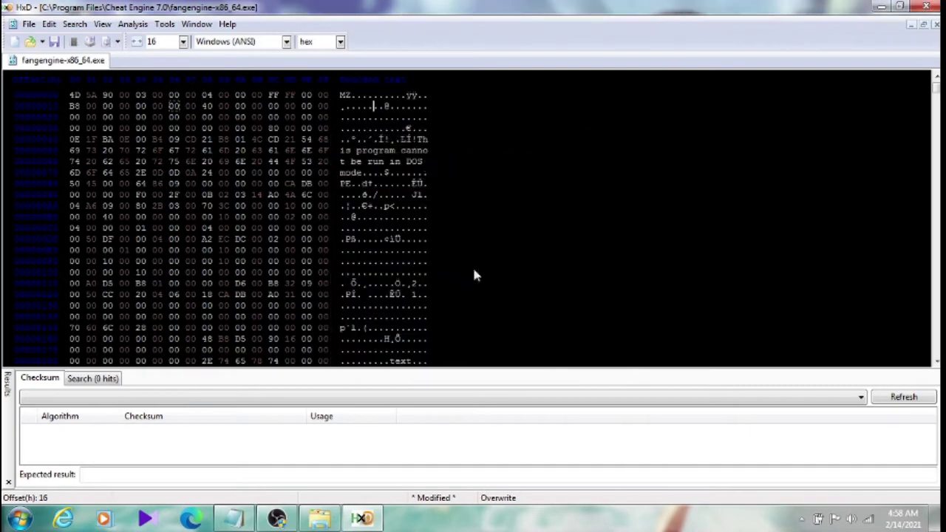
left_click(75, 24)
left_click(84, 41)
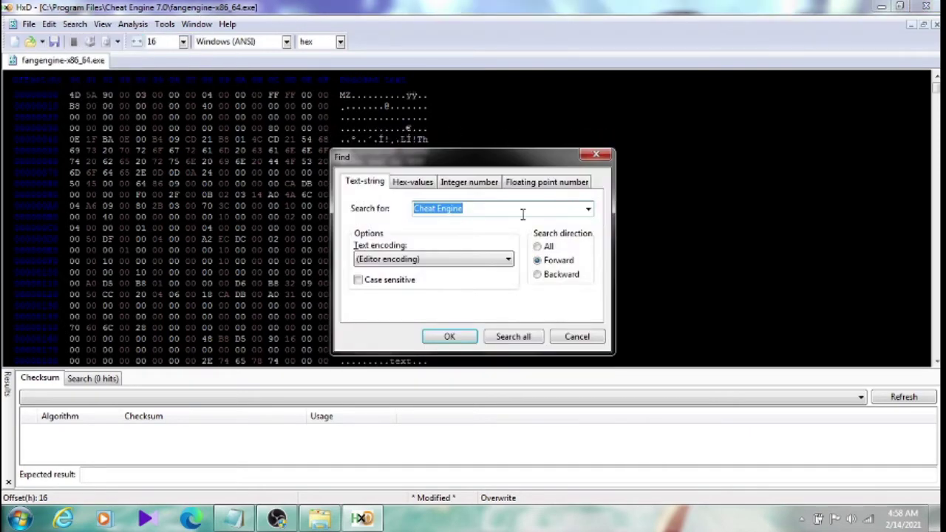
left_click(539, 248)
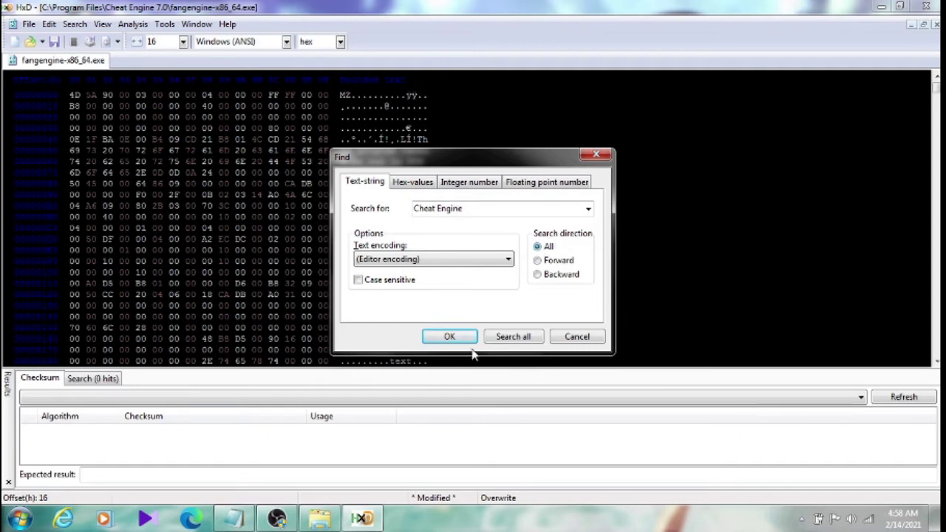
left_click(499, 337)
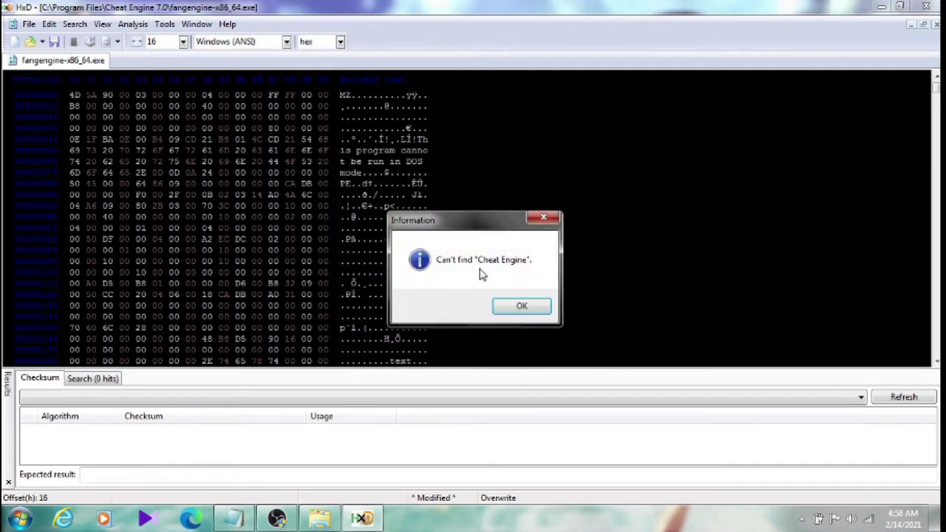
left_click(522, 308)
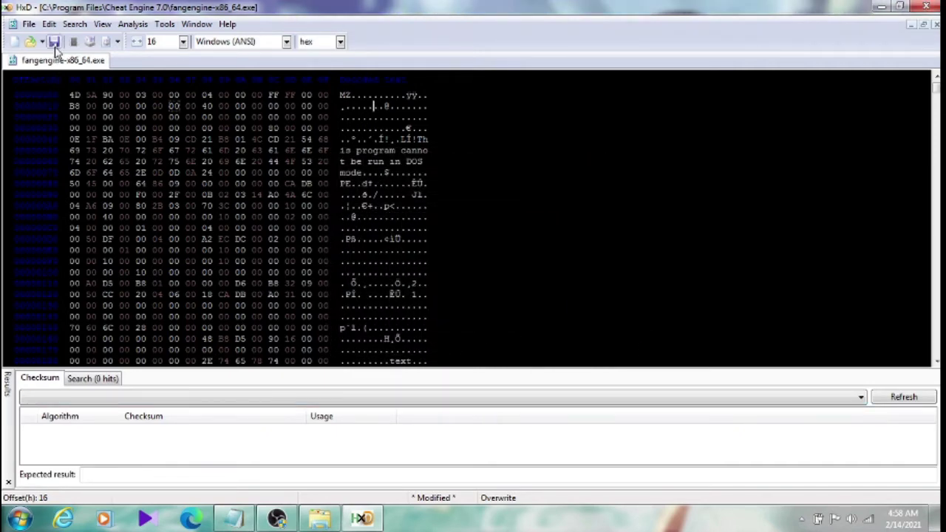
Save the edited fangengine-x86_64.exe, close the file and exit HxD.
left_click(54, 42)
left_click(934, 24)
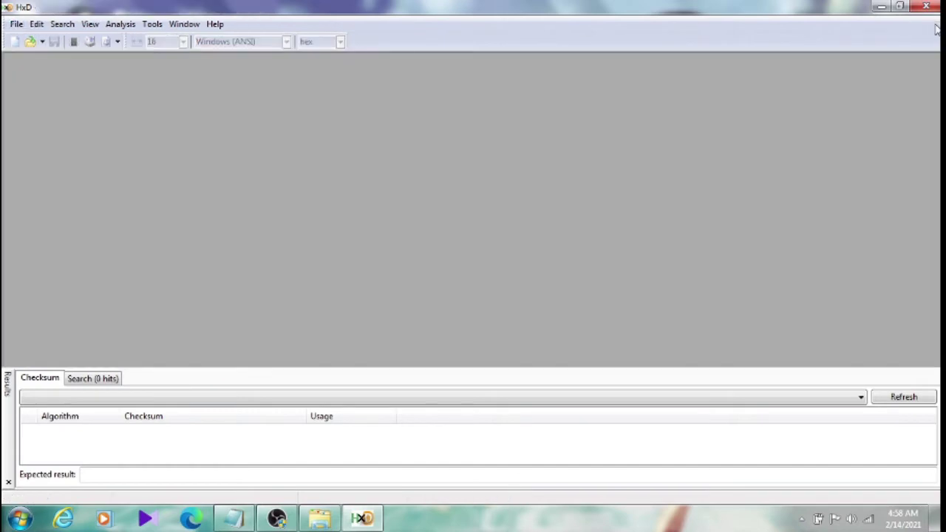
left_click(927, 9)
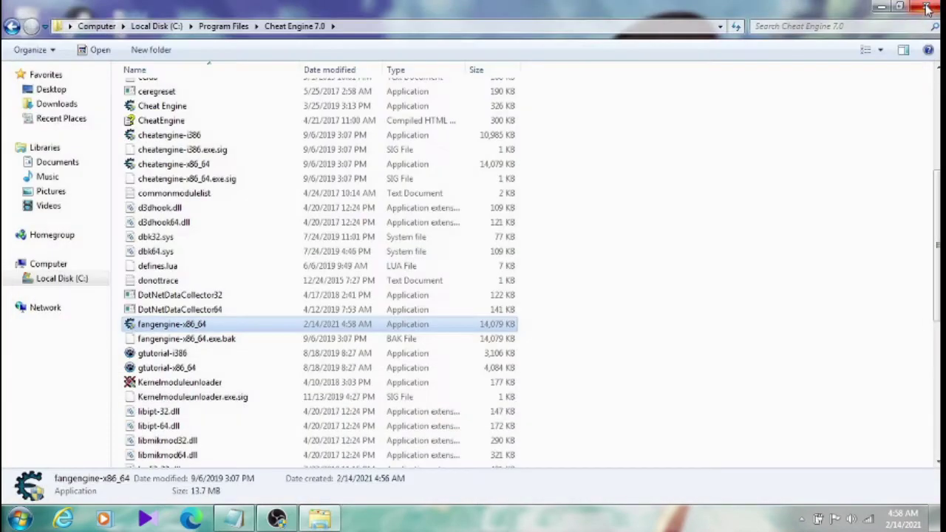
Delete the backup file fangengine-x86_64.exe.bak from the Cheat Engine 7.0 folder.
left_click(223, 345)
right_click(223, 346)
left_click(266, 294)
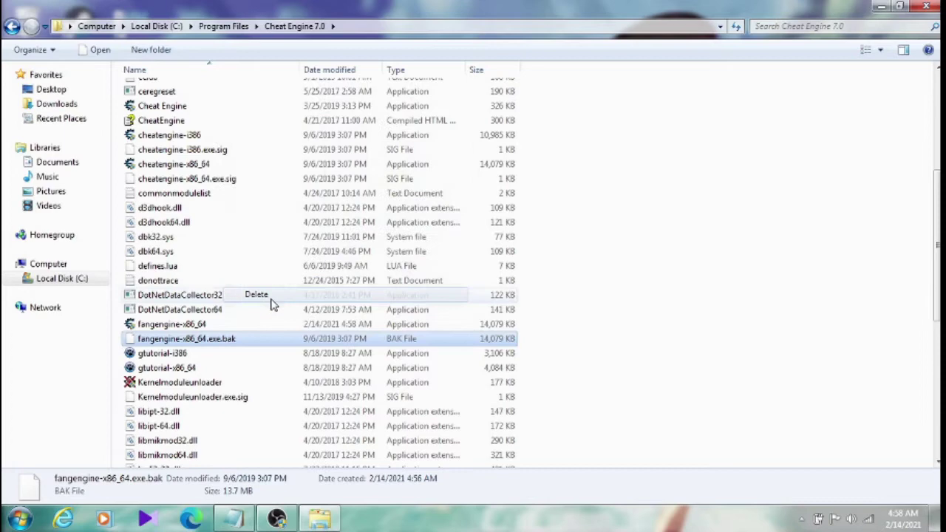
left_click(541, 314)
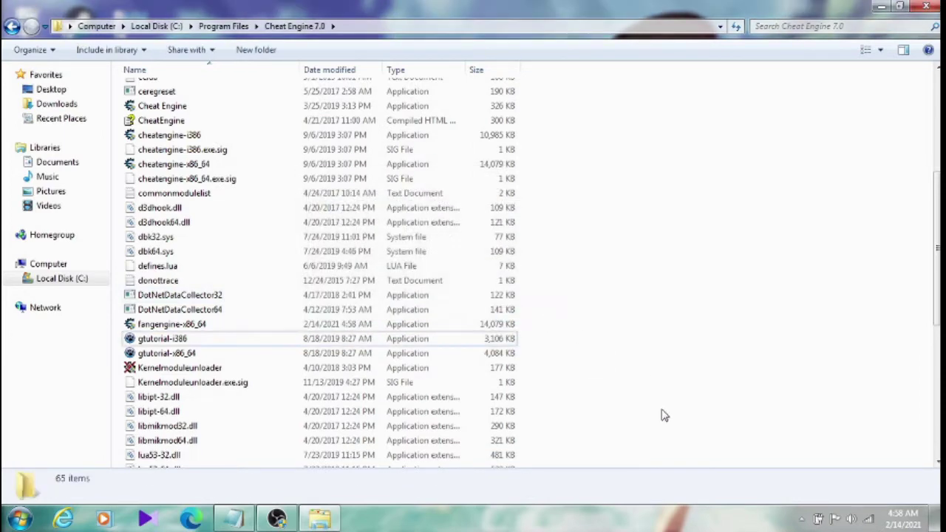
Create a shortcut to the fangengine-x86_64 application in the Cheat Engine 7.0 folder.
left_click(197, 327)
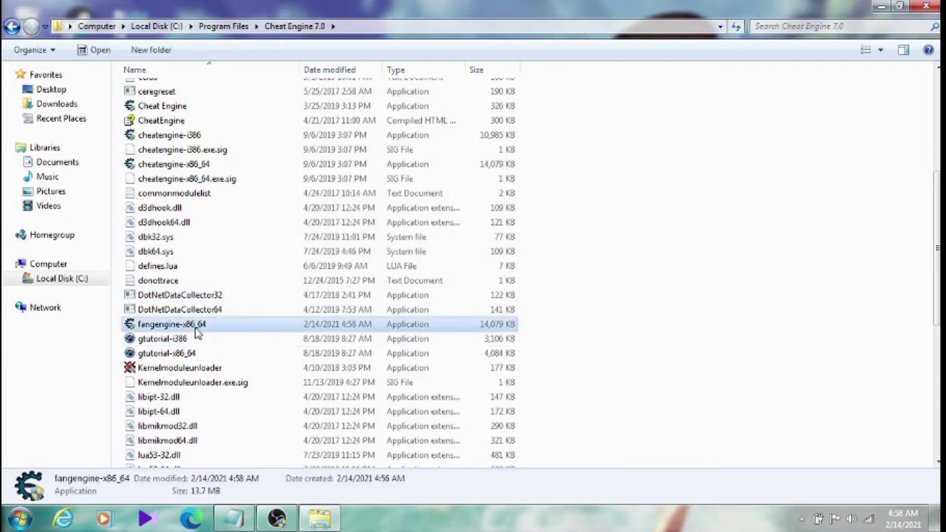
right_click(228, 330)
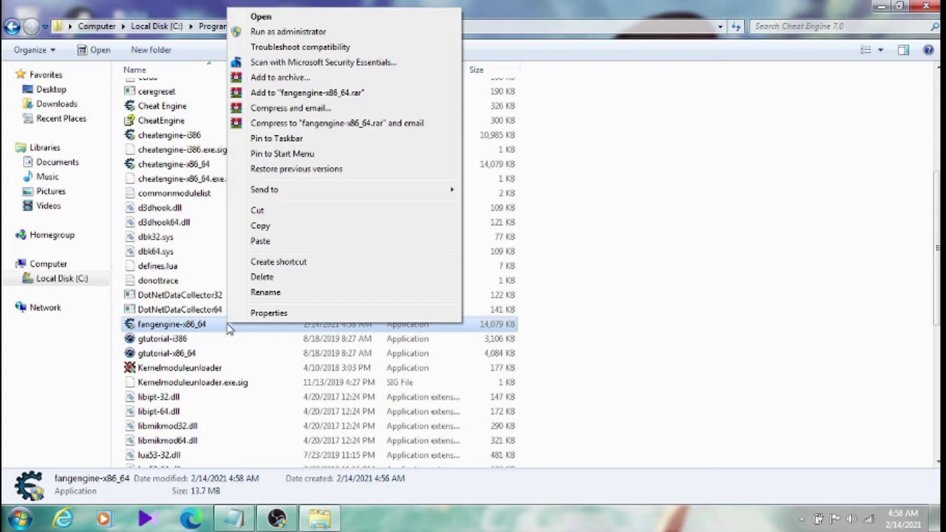
left_click(314, 268)
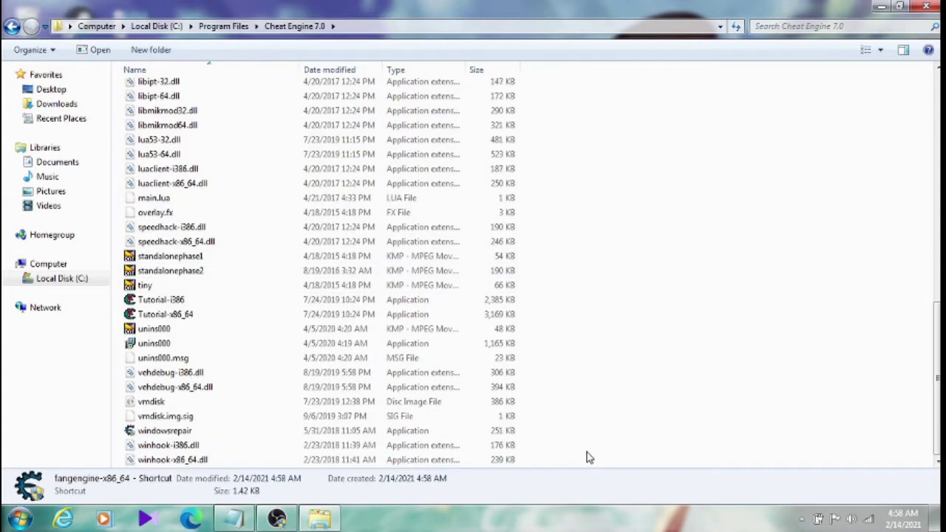
Move the fangengine-x86_64 shortcut from the Cheat Engine 7.0 folder to the desktop.
right_click(249, 368)
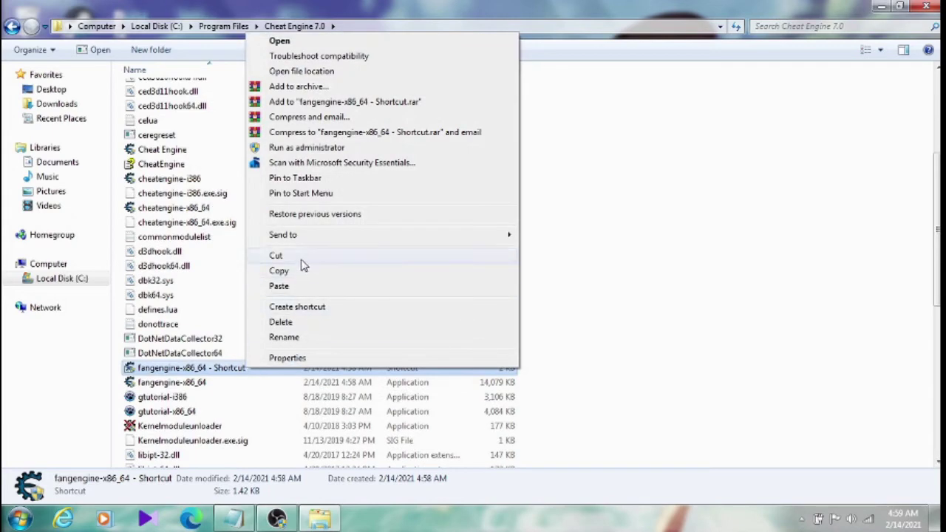
left_click(338, 256)
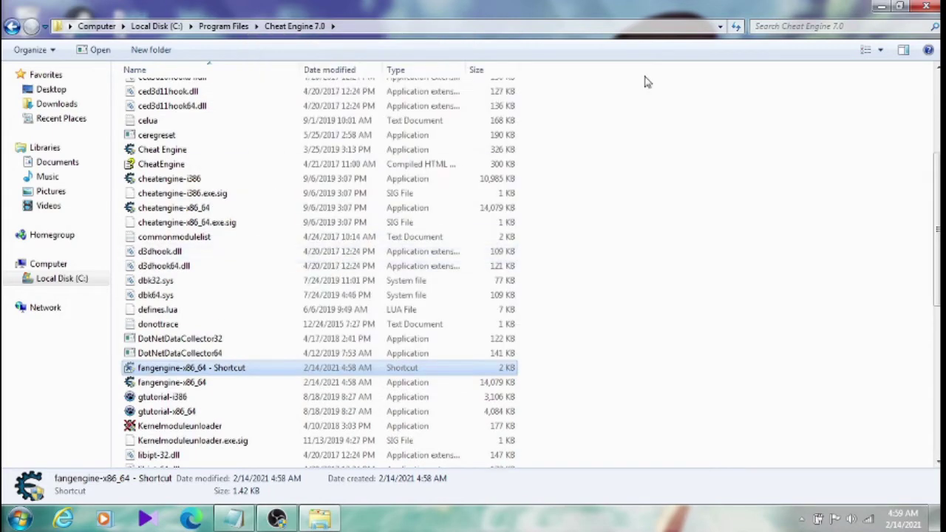
left_click(882, 6)
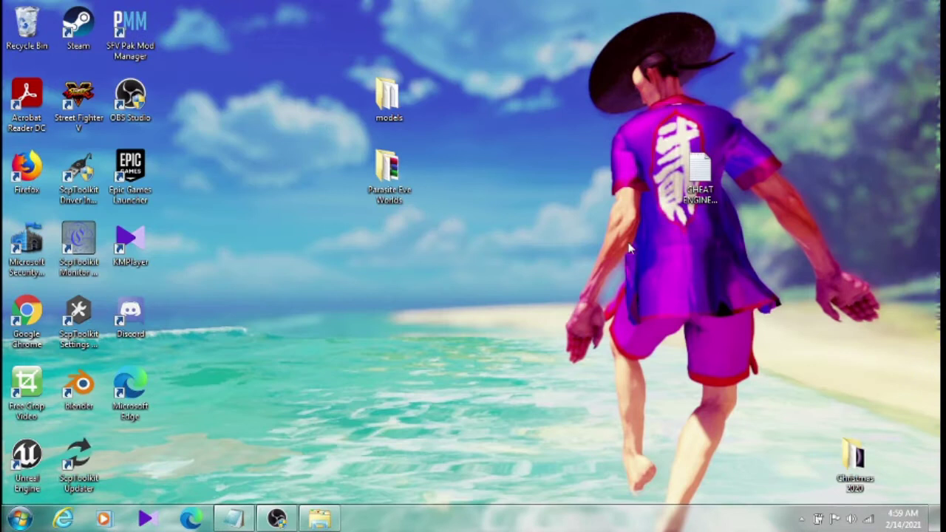
right_click(842, 53)
left_click(843, 108)
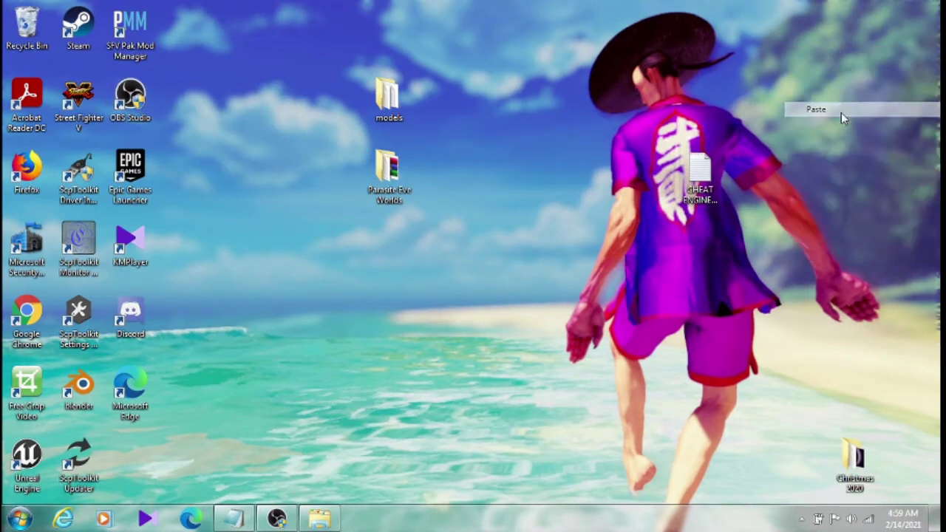
left_click(769, 529)
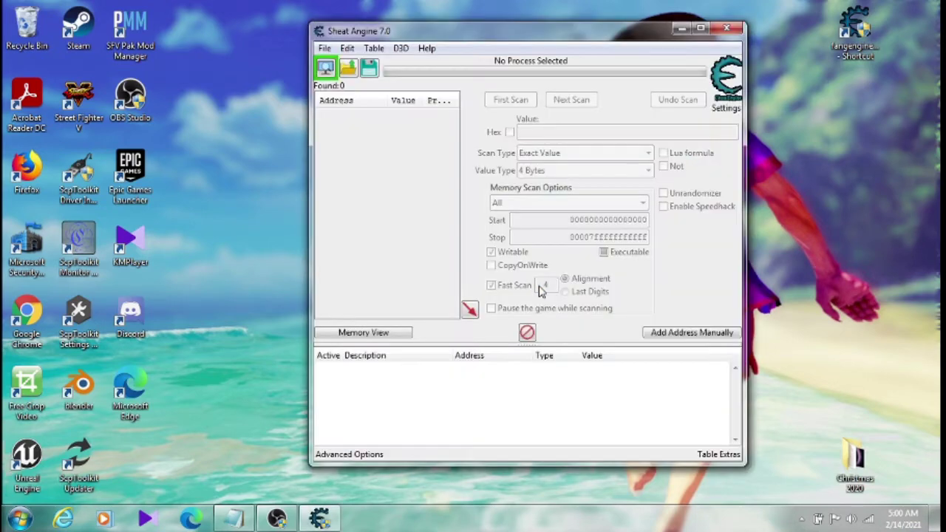
Show the Cheat Table Lua script window in Sheat Angine 7.0 and open sf5.lua in Notepad.
left_click(376, 48)
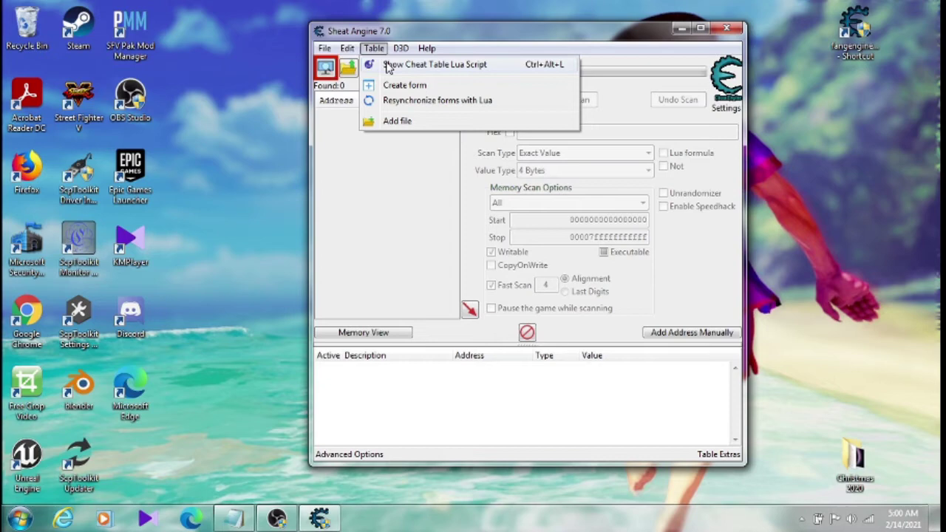
left_click(391, 66)
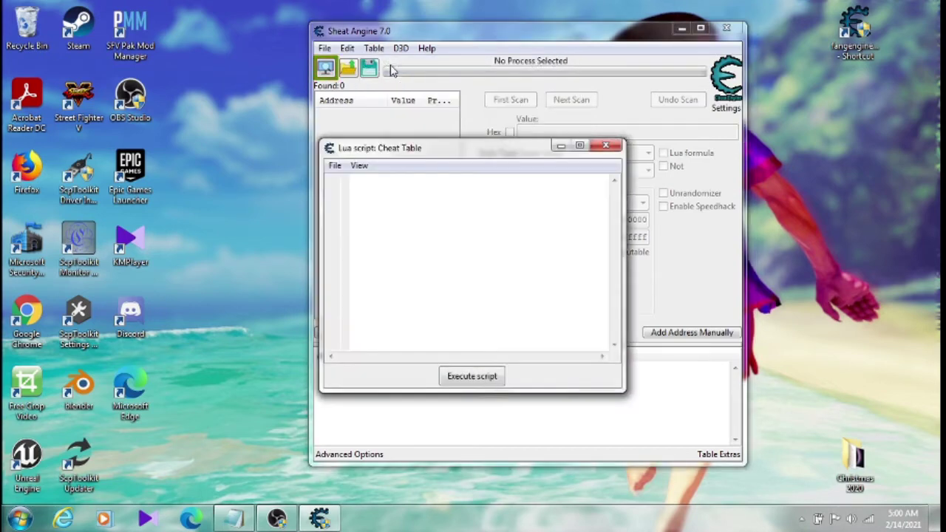
left_click(19, 522)
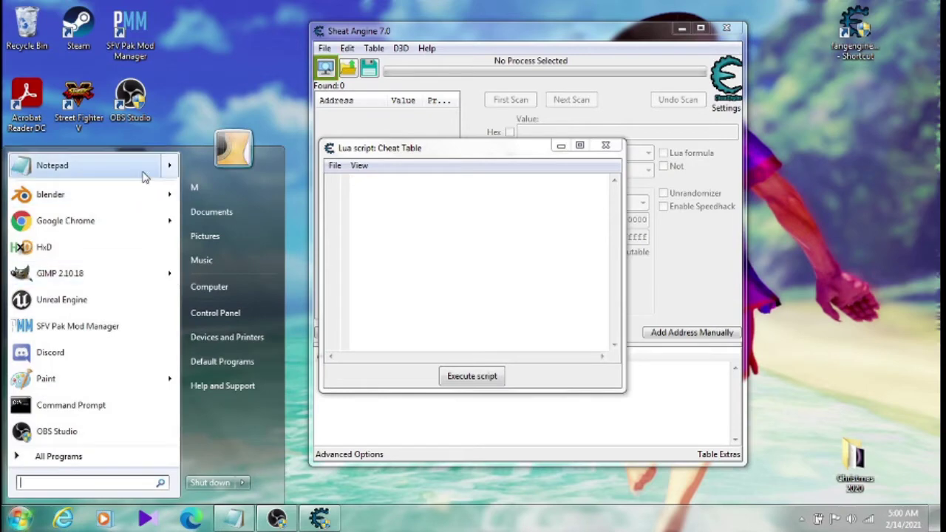
mouse_move(142, 173)
left_click(212, 193)
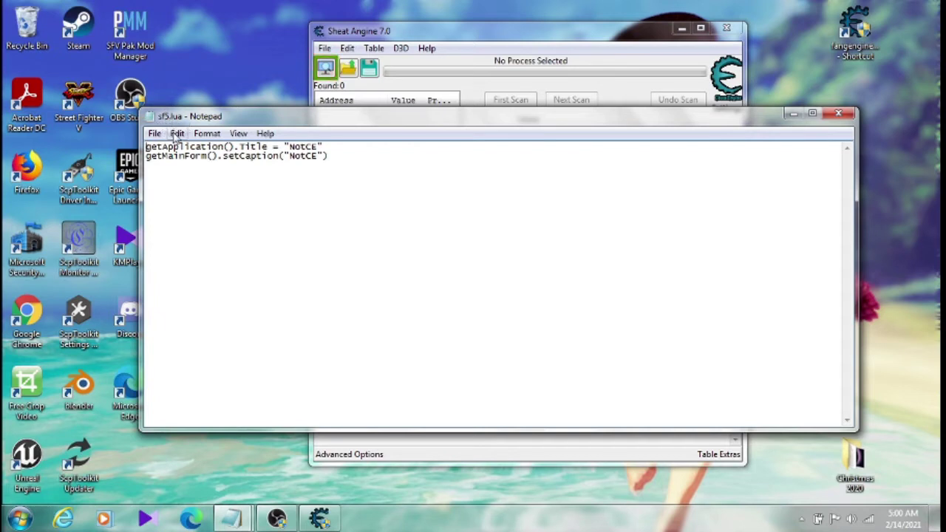
Copy the two lines setting the application title and main form caption to "NotCE" from sf5.lua into the Cheat Table Lua script.
left_click_drag(332, 158, 145, 147)
key("ctrl+c")
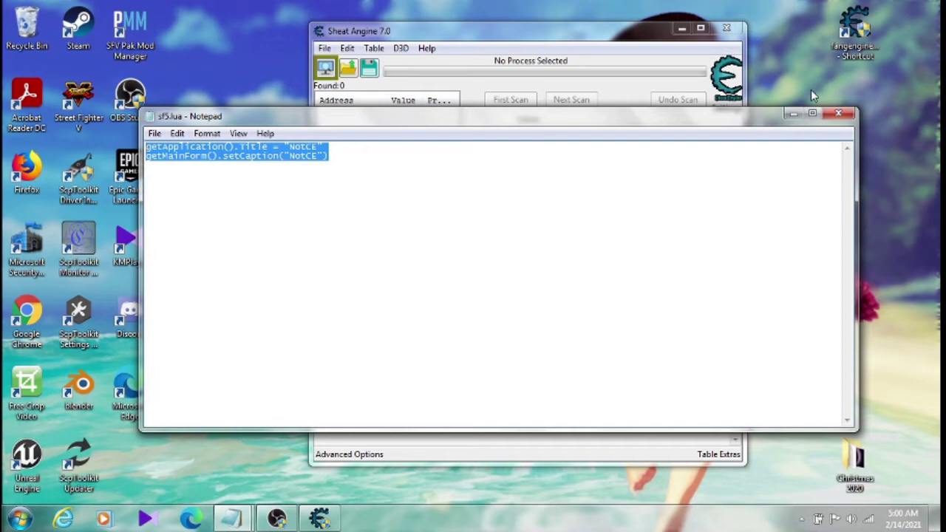
left_click(795, 113)
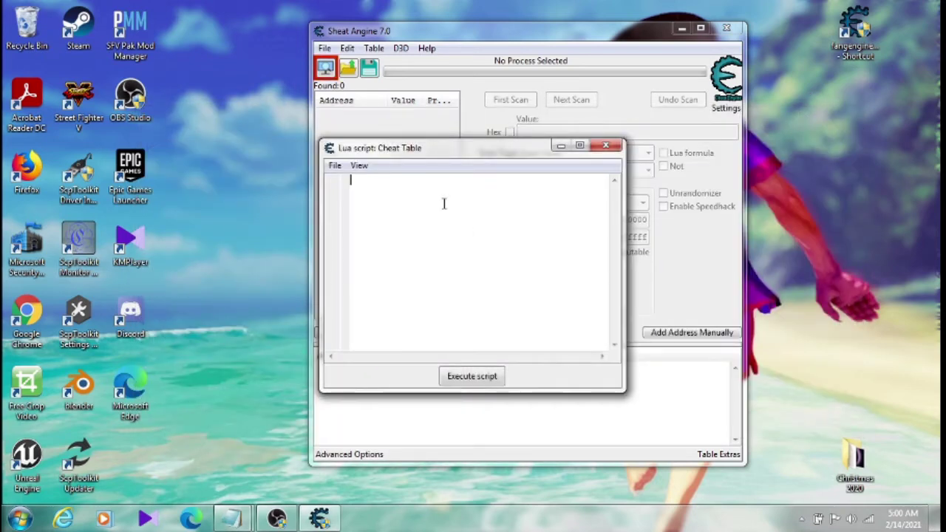
key("ctrl+v")
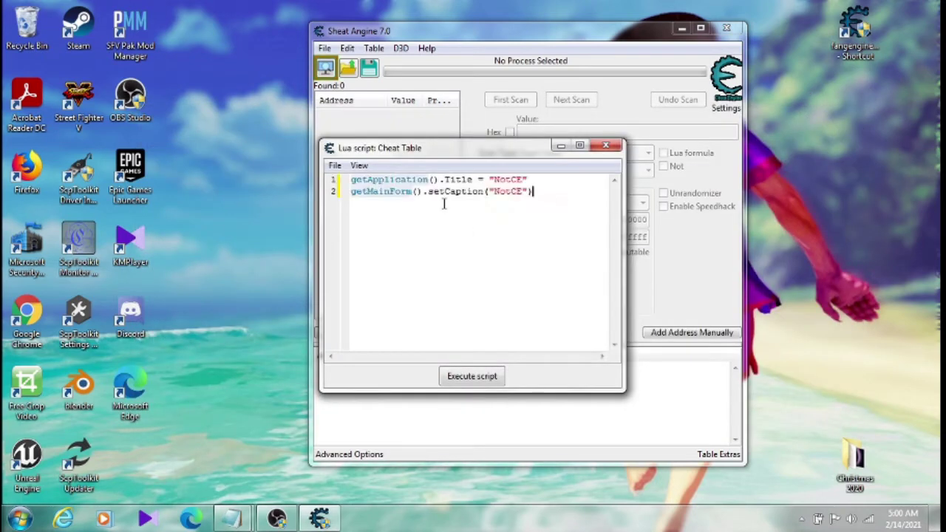
Execute the Lua script that renames the application to NotCE and close the script window.
left_click(471, 376)
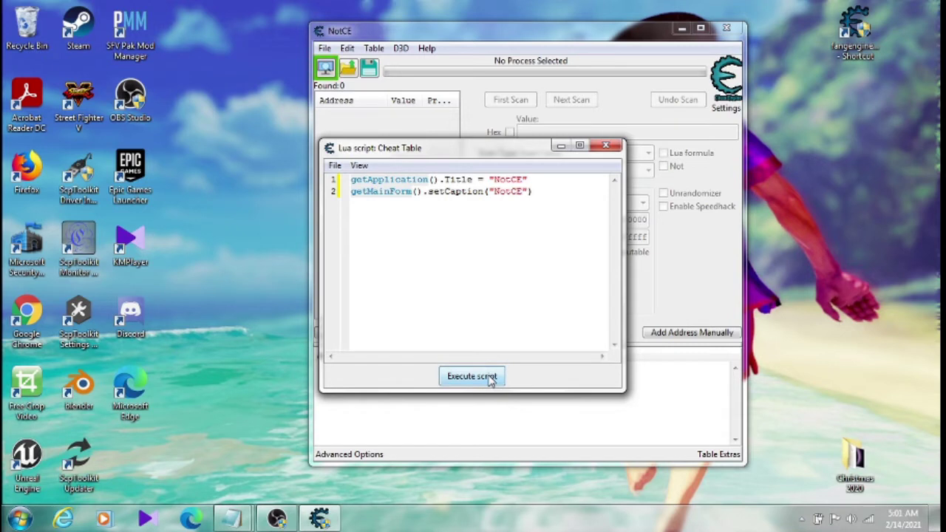
left_click(606, 145)
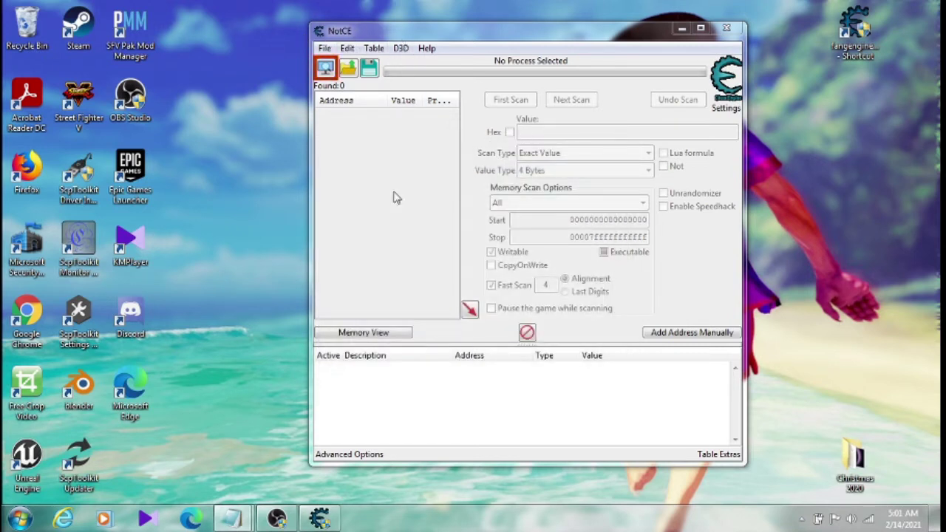
Save the unsaved table changes with the renaming Lua script as SFVlua in the Downloads folder.
left_click(348, 68)
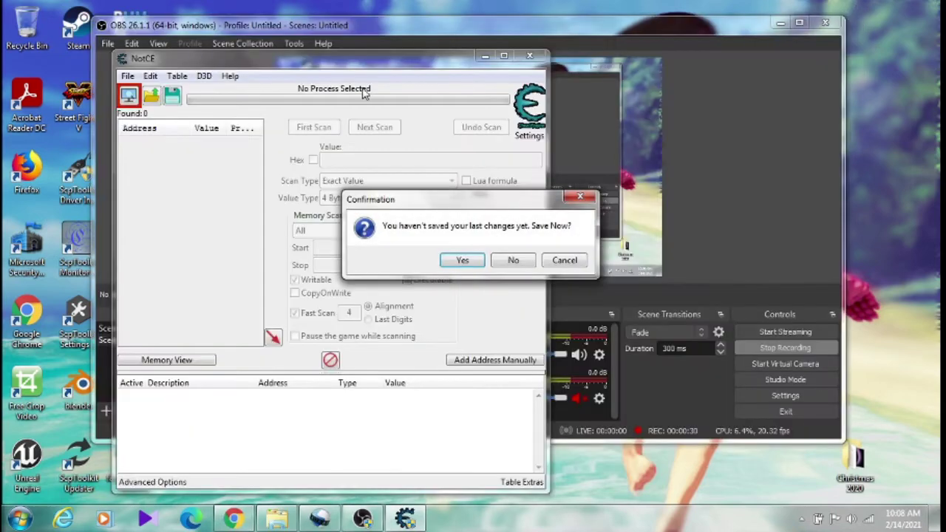
left_click(463, 260)
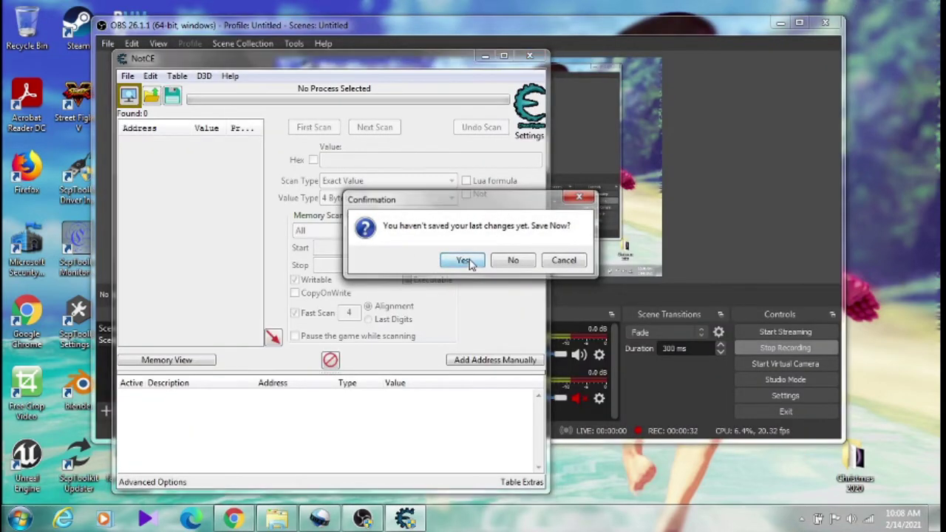
type("SFV")
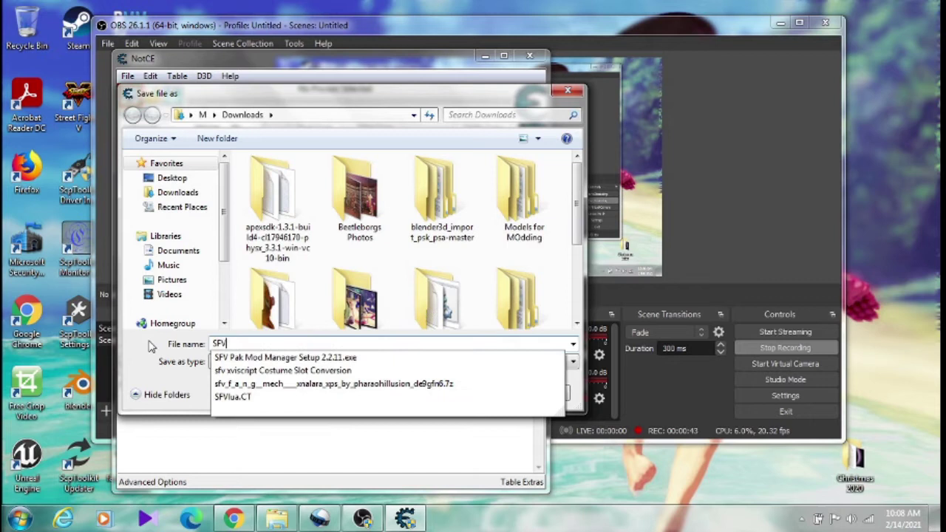
type("lua")
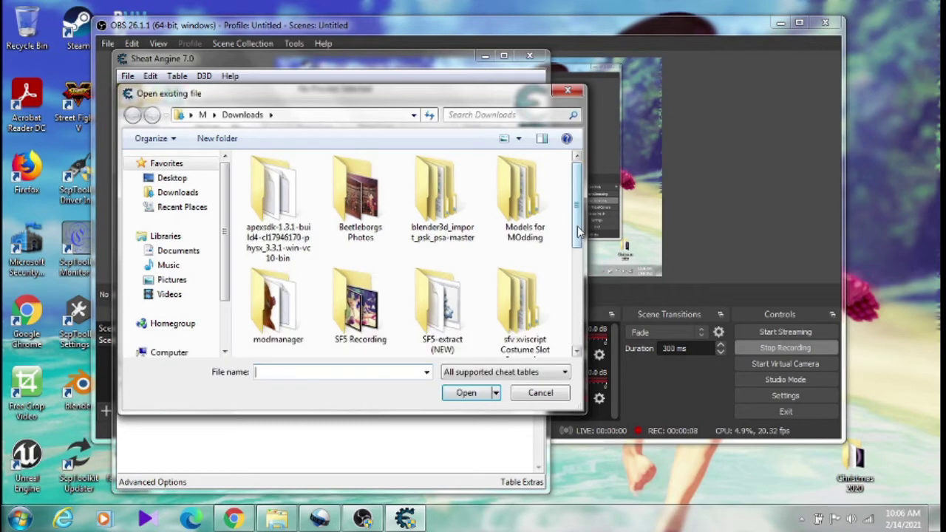
Load the SFVlua table from Downloads and allow its Lua script to run.
scroll(500, 343, "down", 3)
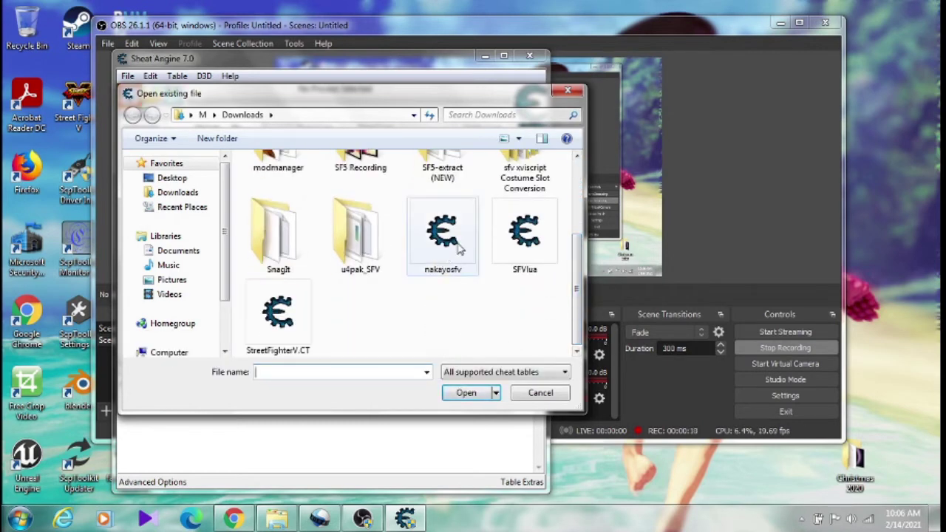
double_click(526, 231)
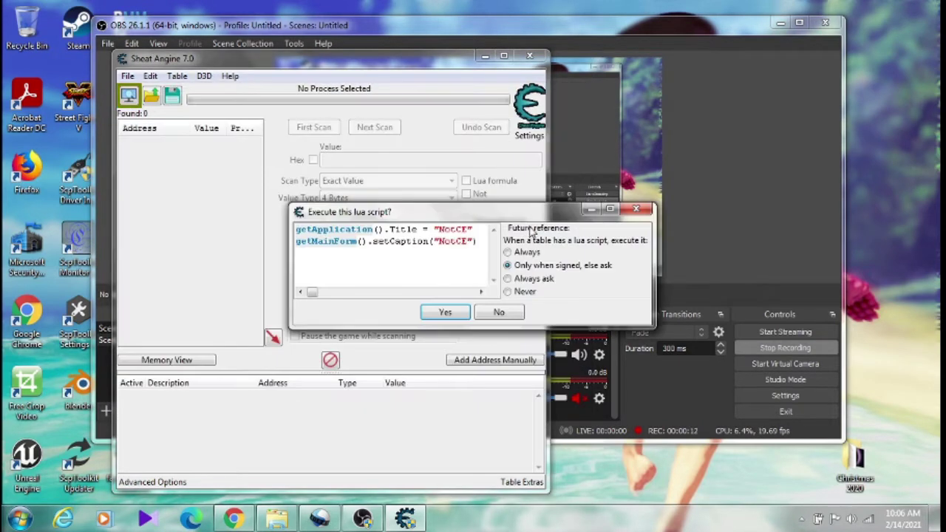
left_click(446, 312)
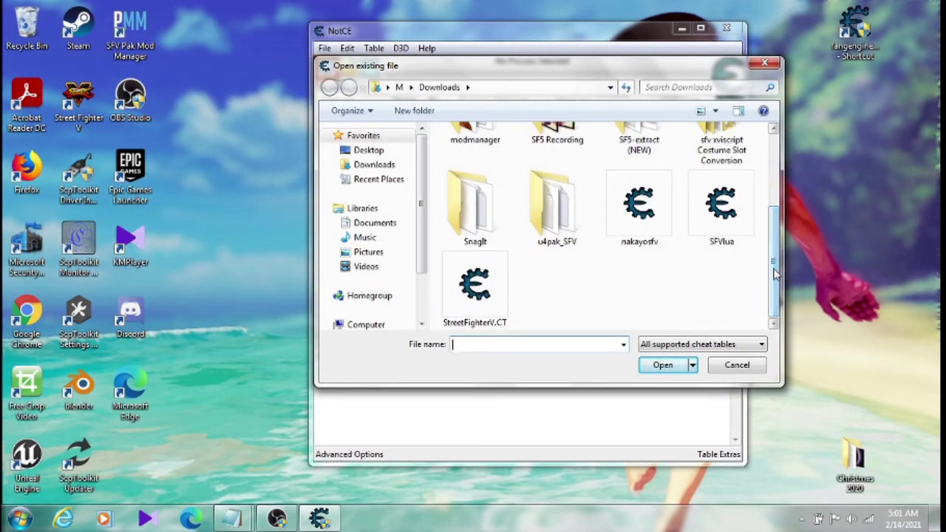
Load the StreetFighterV.CT cheat table from Downloads and dismiss the newer-version notice.
left_click(485, 283)
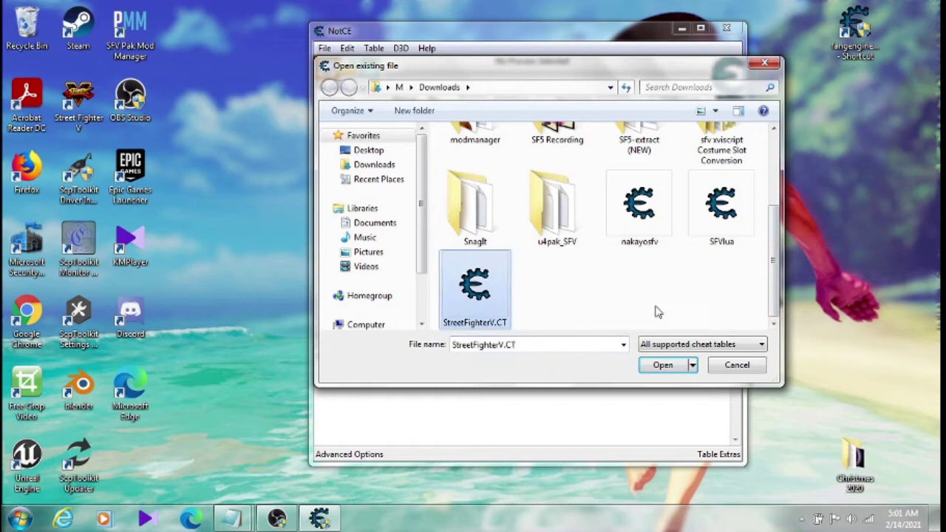
left_click(662, 364)
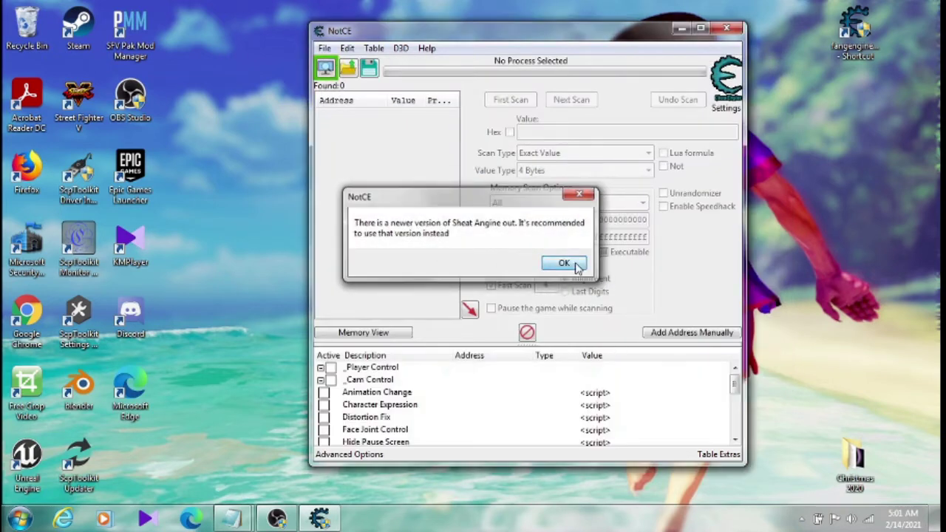
left_click(565, 263)
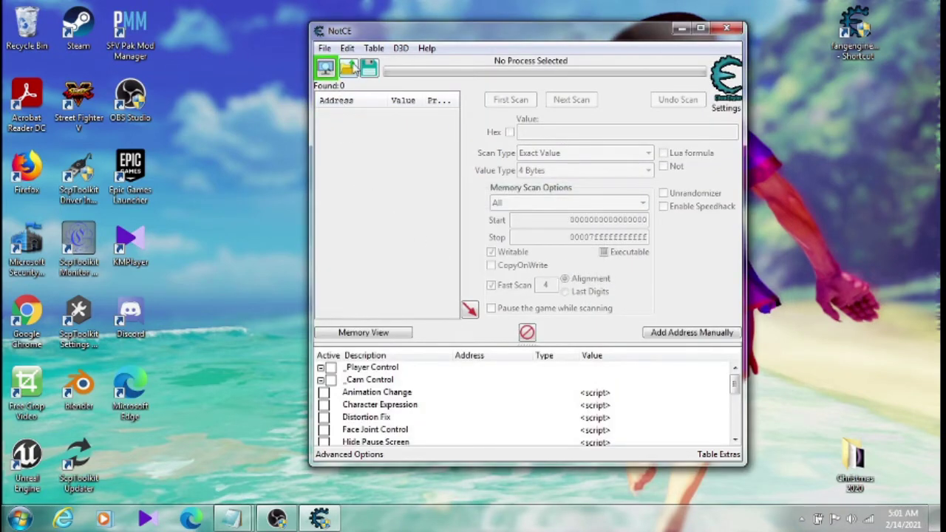
Load the nakayosfv cheat table from Downloads and merge it with the current table.
left_click(348, 67)
scroll(774, 222, "down", 3)
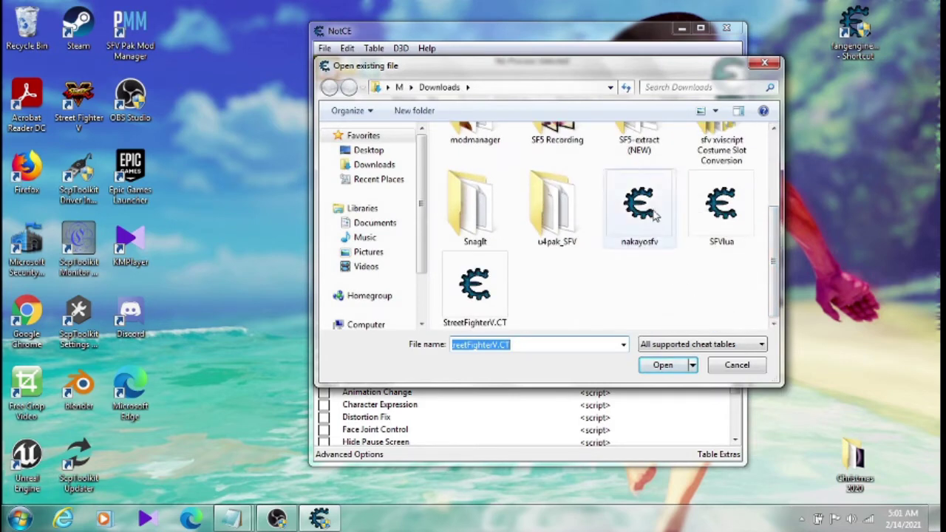
left_click(653, 214)
left_click(673, 365)
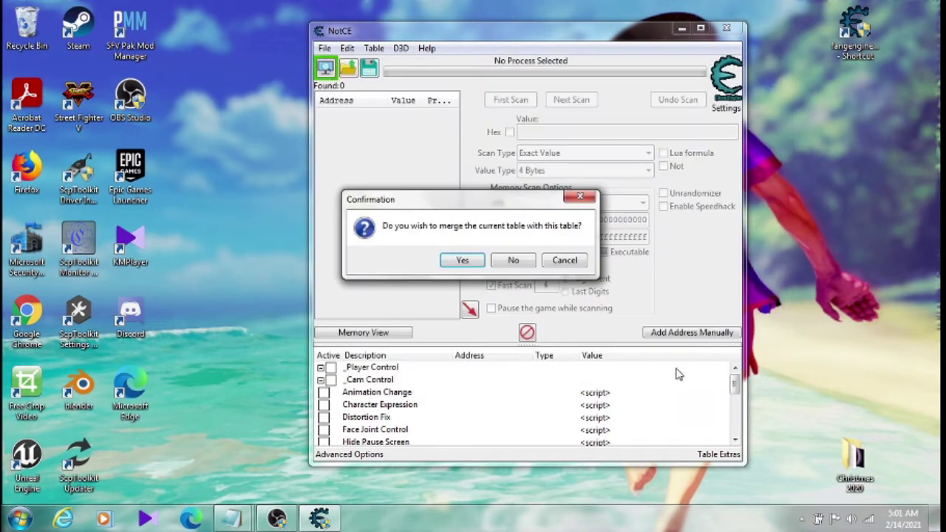
left_click(466, 260)
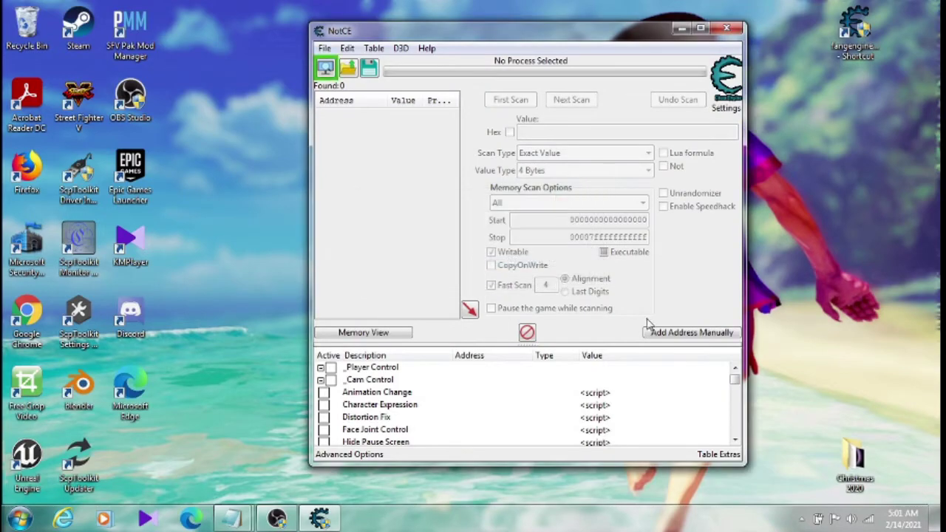
mouse_move(734, 379)
left_mouse_down()
mouse_move(737, 425)
mouse_move(742, 375)
left_mouse_up()
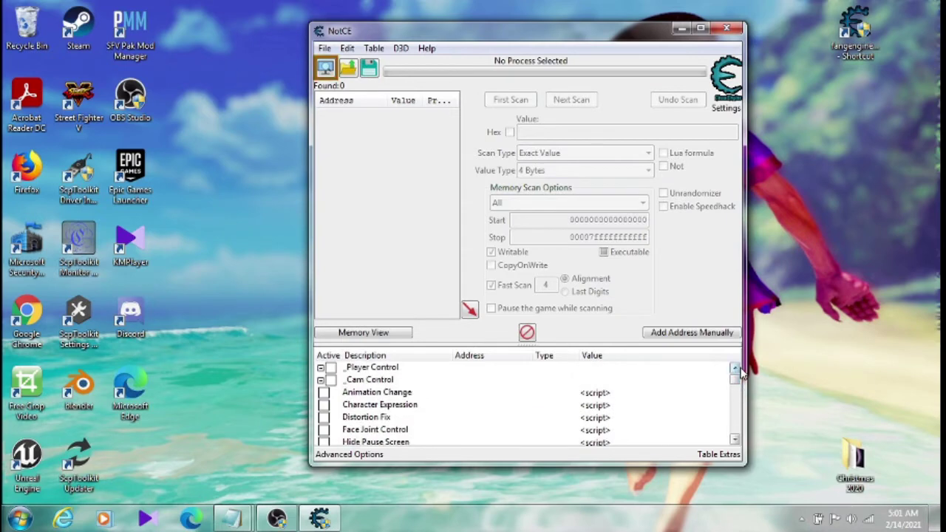
Minimize NotCE, switch to SFV Pak Mod Manager and launch Street Fighter V from it.
left_click(680, 27)
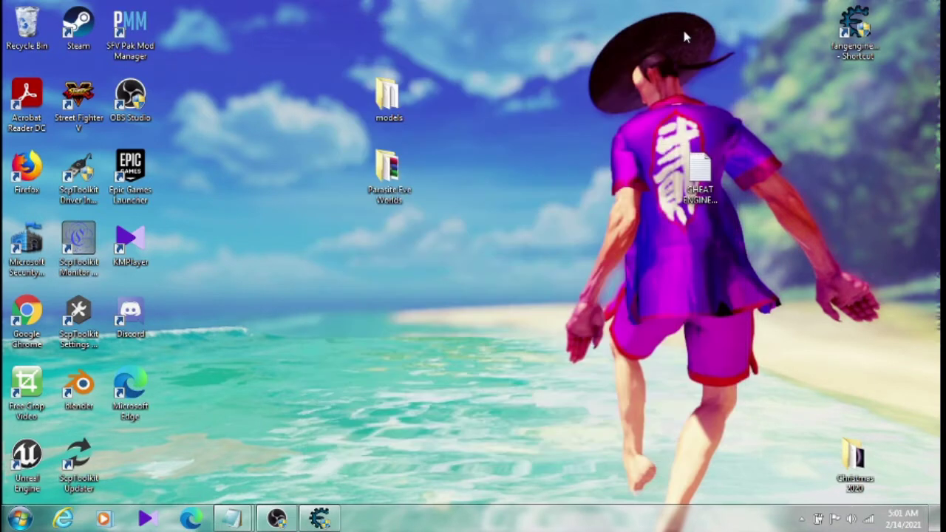
double_click(129, 30)
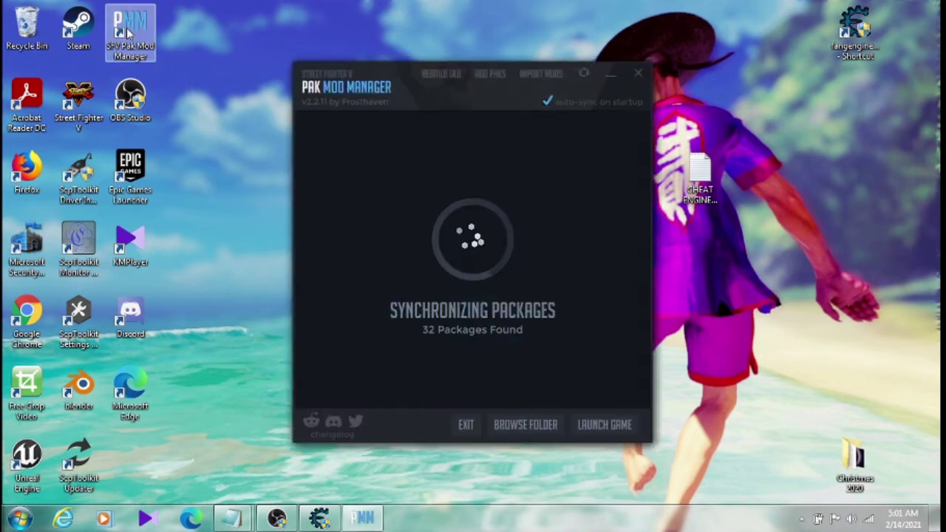
scroll(661, 178, "down", 8)
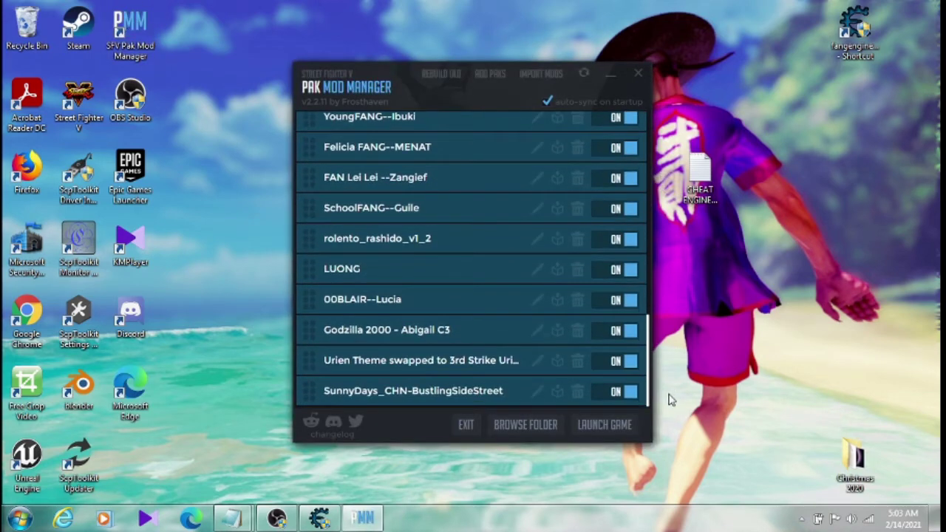
left_click(604, 426)
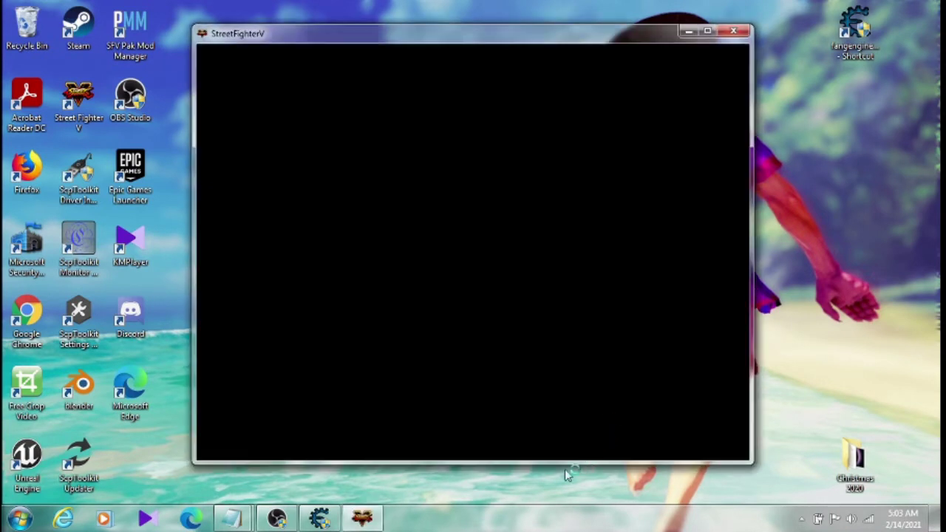
Switch to NotCE and attach it to the StreetFighterV process, keeping the current address list.
left_click(325, 519)
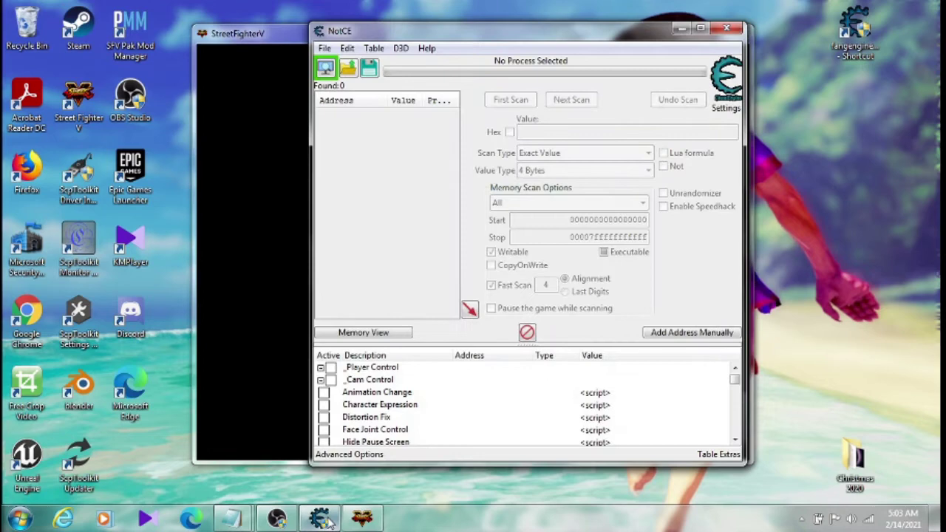
left_click(325, 68)
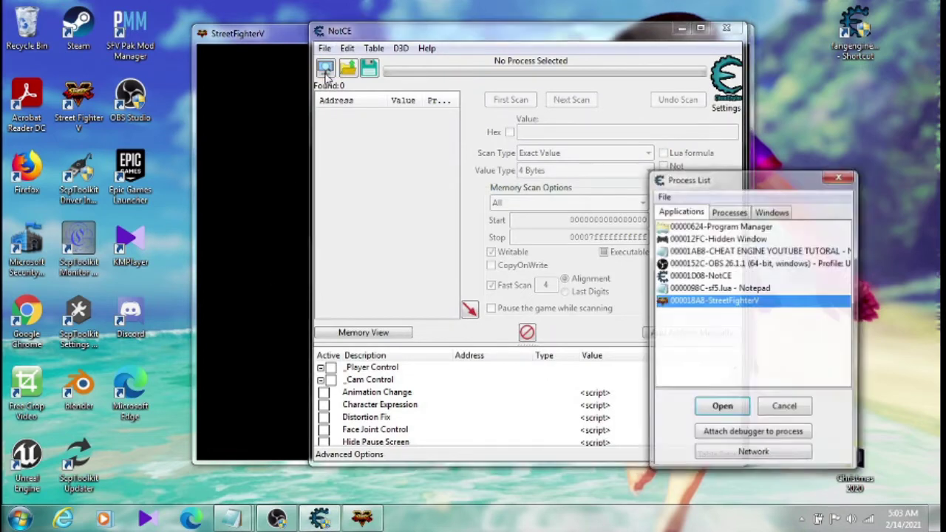
left_click(722, 408)
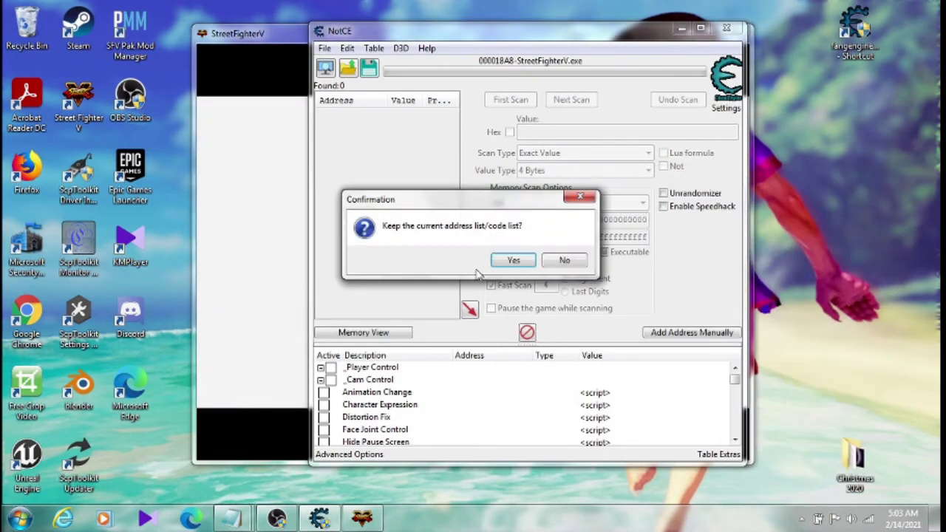
left_click(518, 260)
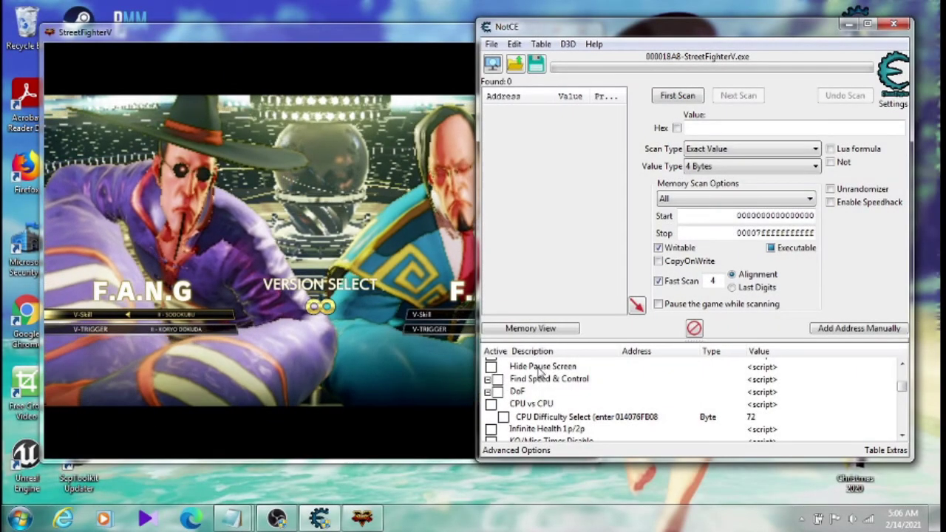
Activate the Hide Pause Screen script, check its assigned hotkeys and return to the game window.
left_click(492, 367)
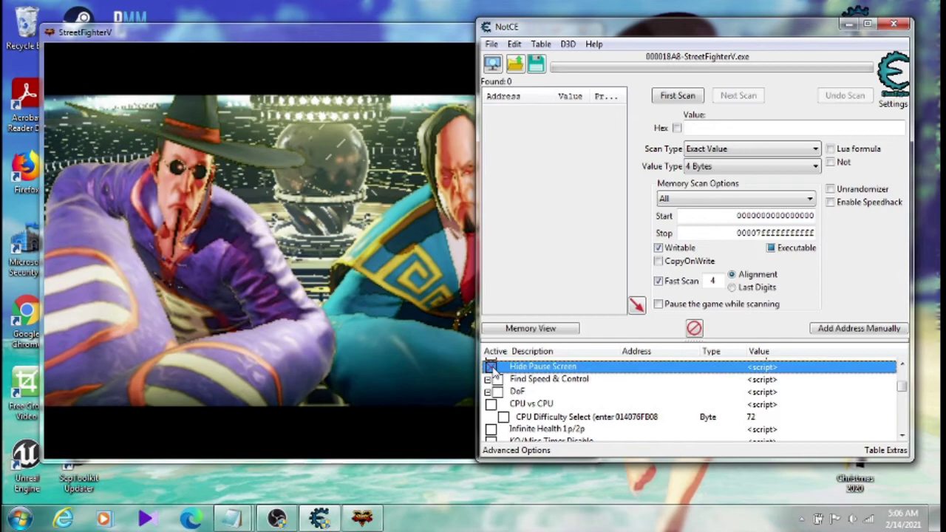
left_click(492, 367)
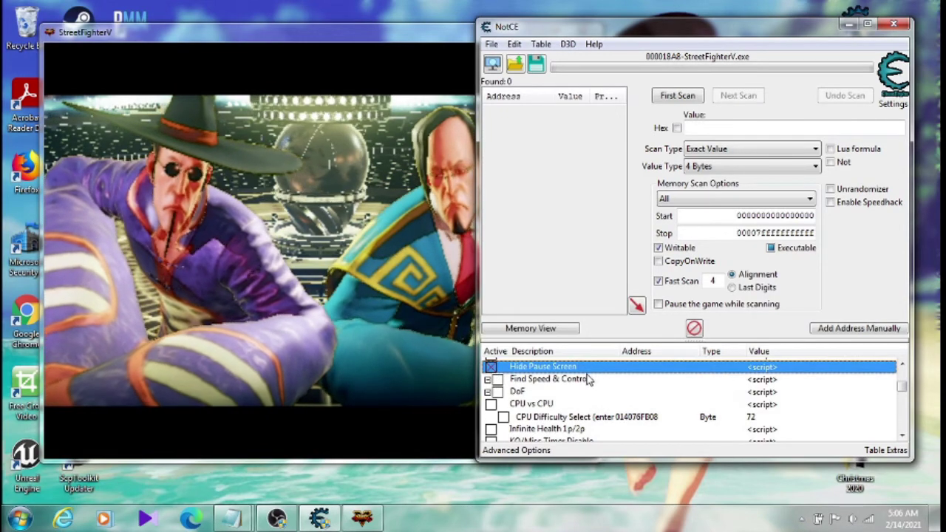
right_click(764, 369)
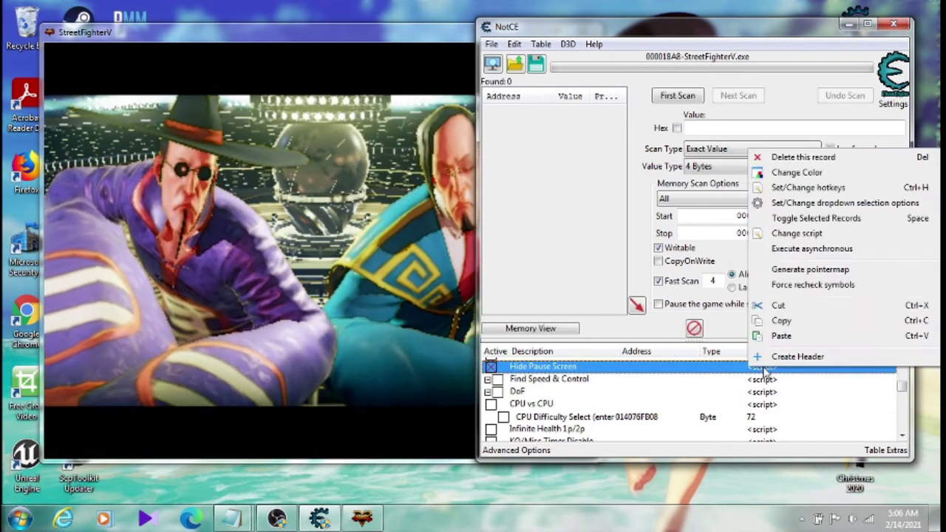
left_click(808, 189)
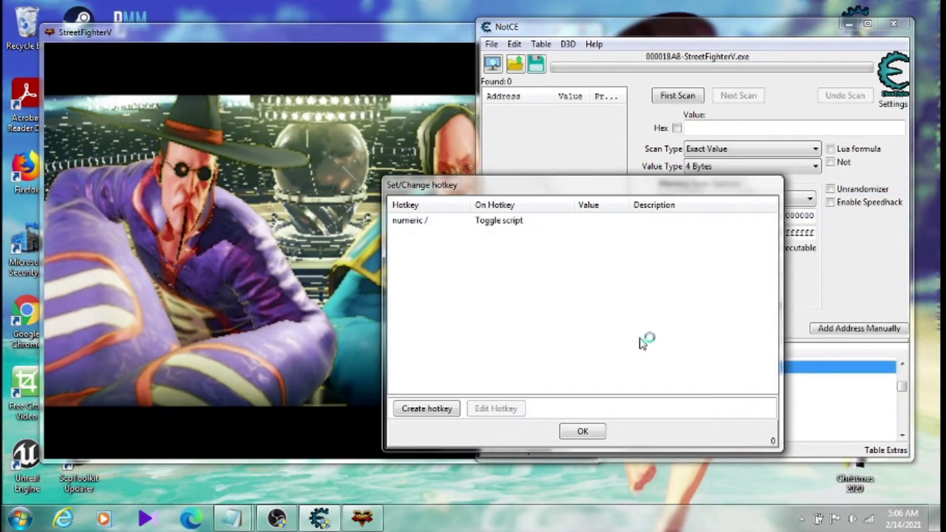
left_click(600, 433)
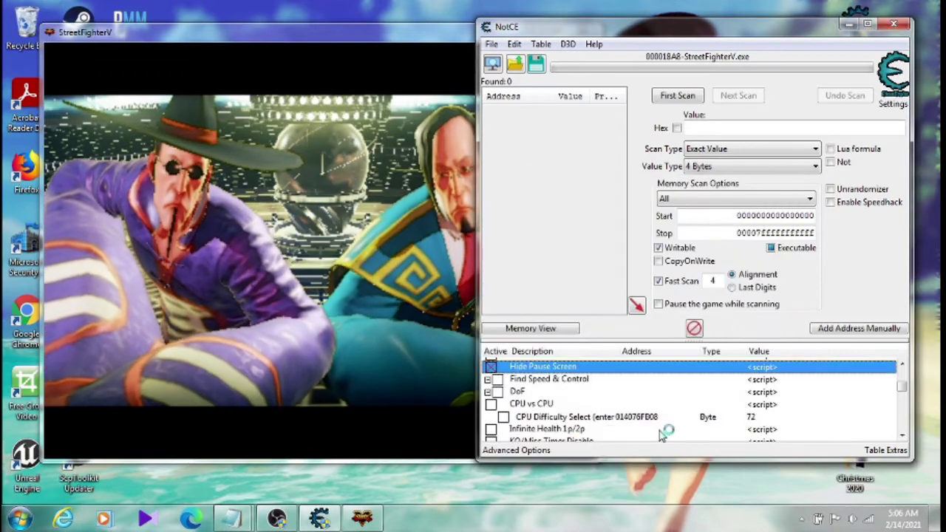
left_click(405, 68)
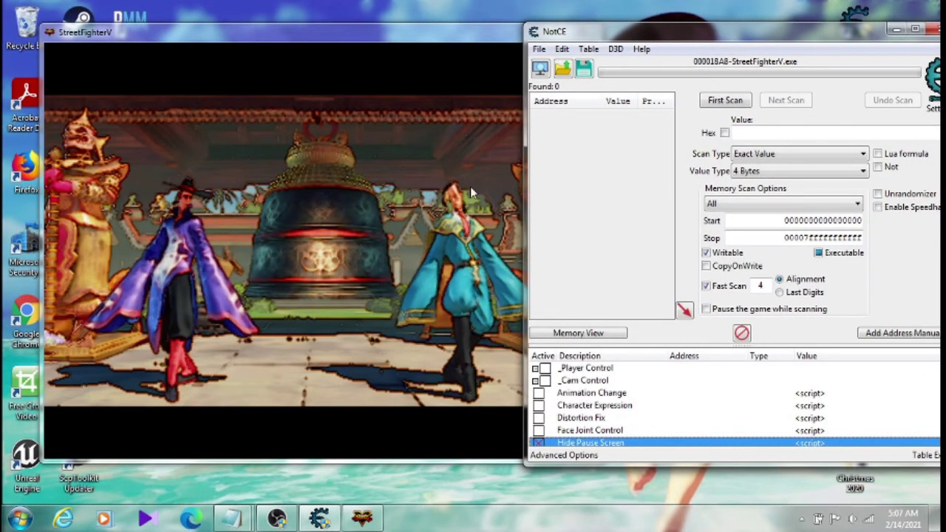
Activate the Player Control group and set P1's position to X -3 and Y 1.
left_click(545, 369)
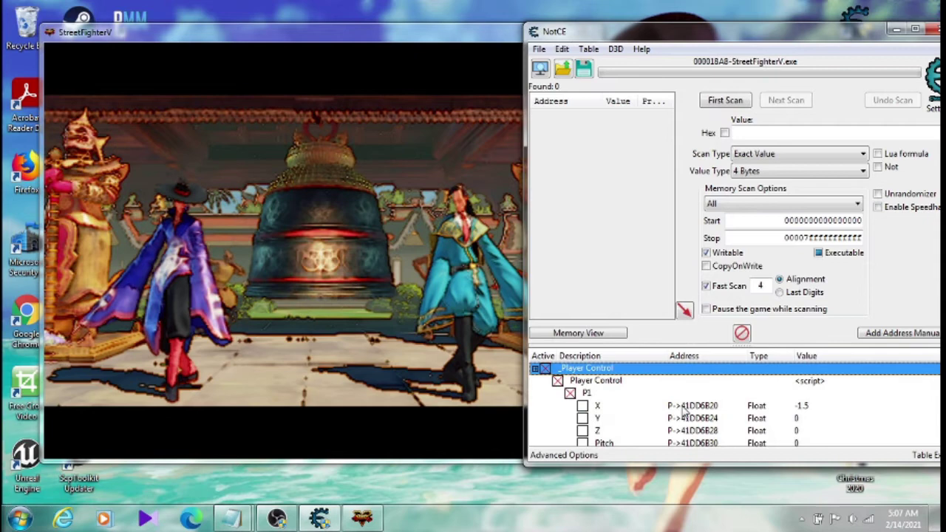
double_click(805, 406)
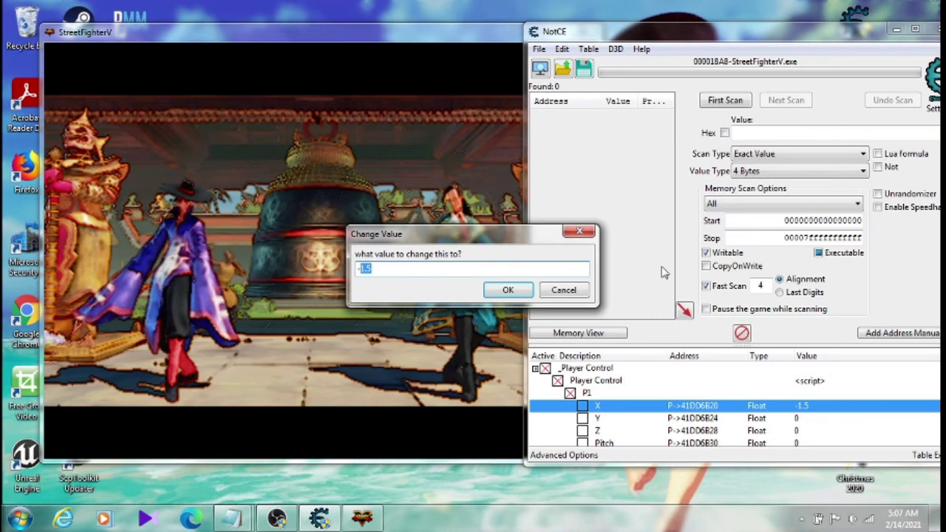
type("-3")
left_click(519, 294)
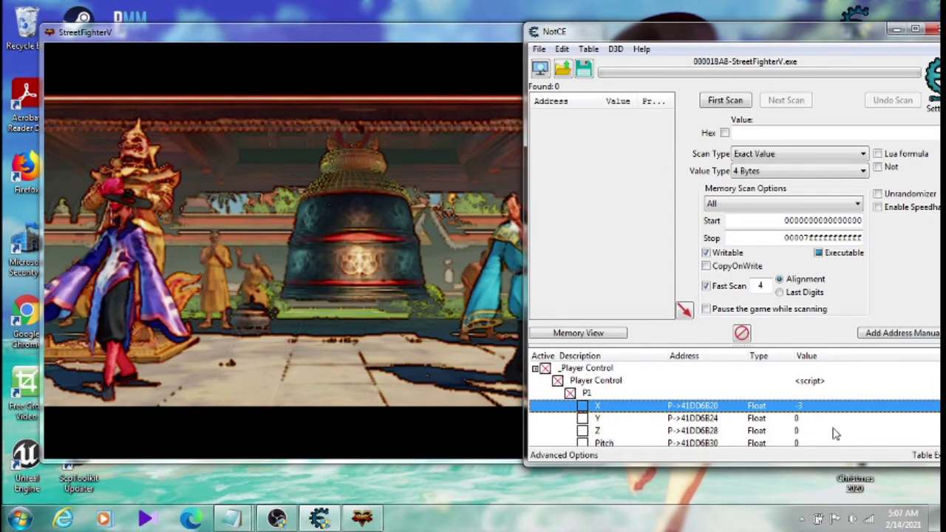
double_click(798, 419)
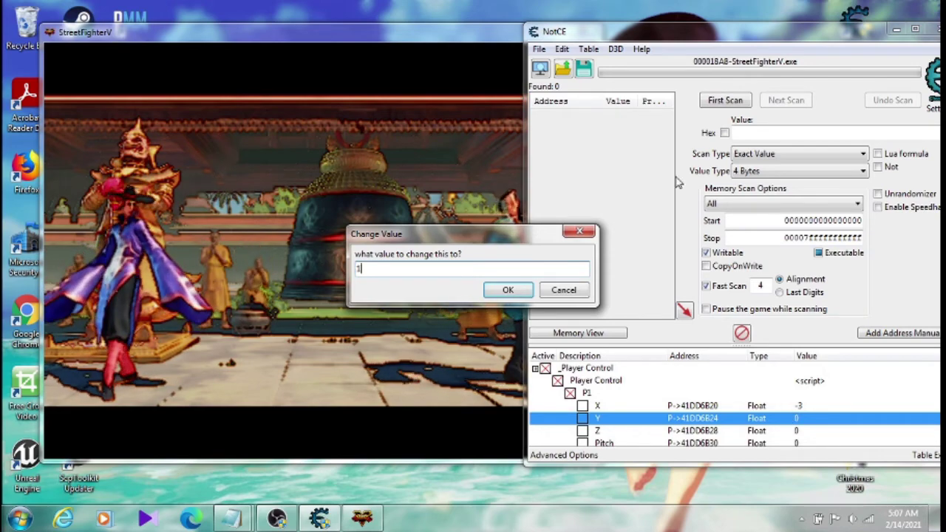
left_click(526, 293)
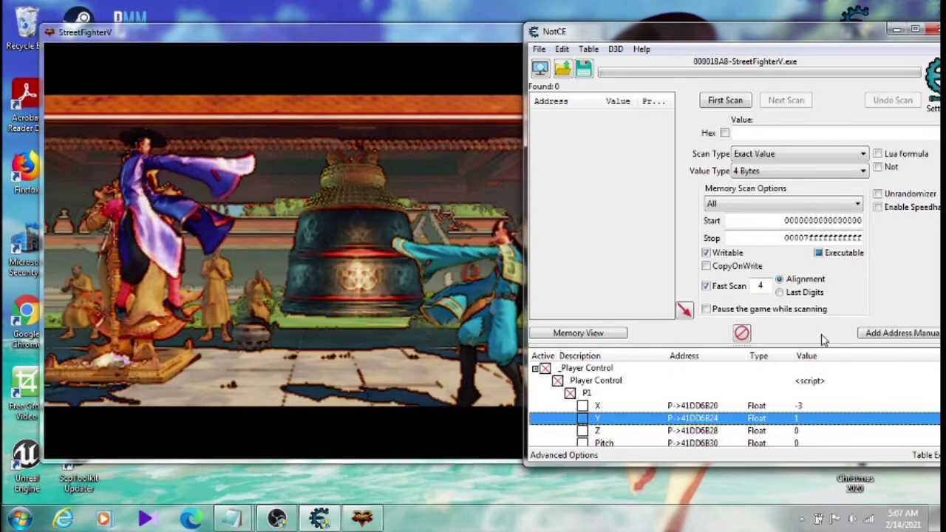
Check the hotkeys assigned to P1's X value and deactivate the Player Control group.
right_click(800, 407)
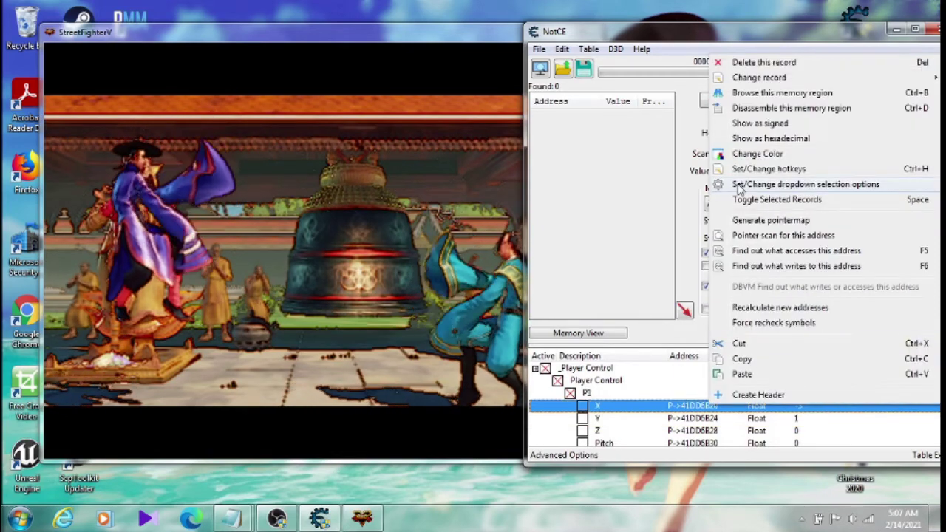
left_click(755, 170)
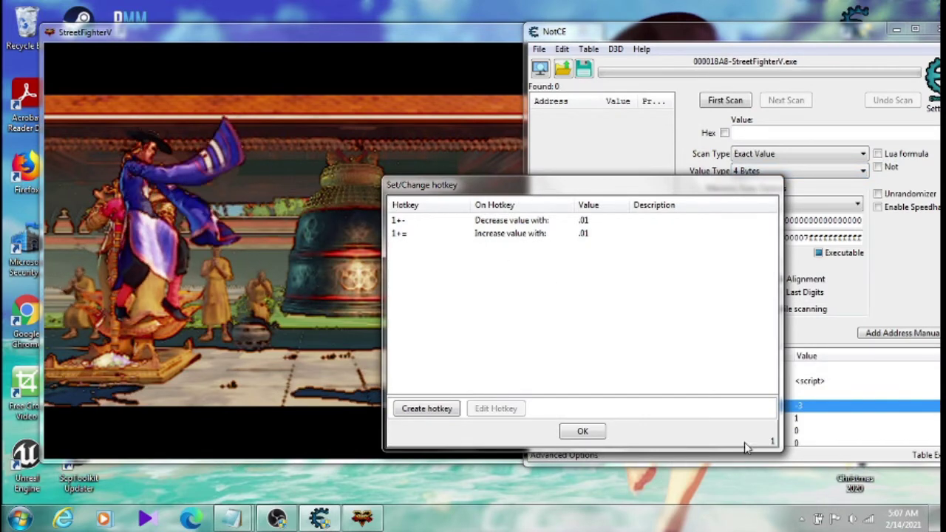
left_click(584, 432)
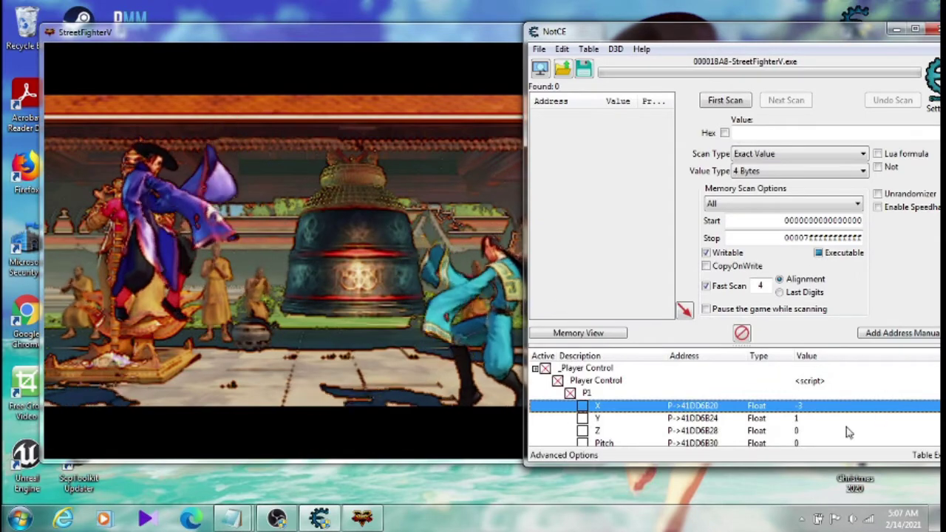
left_click(545, 368)
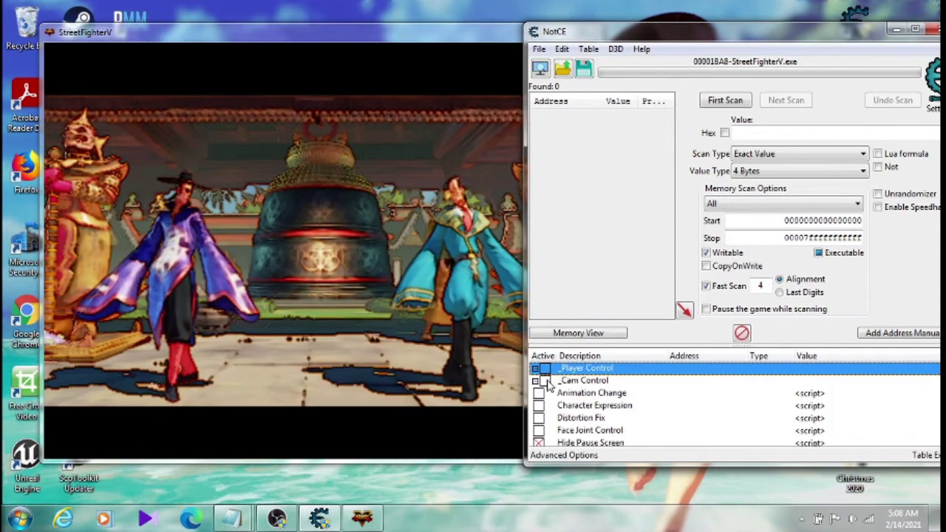
Activate the Cam Control group and use its hotkeys to move the game camera to about X -60, Y 67.8 and Z 364.7.
left_click(545, 380)
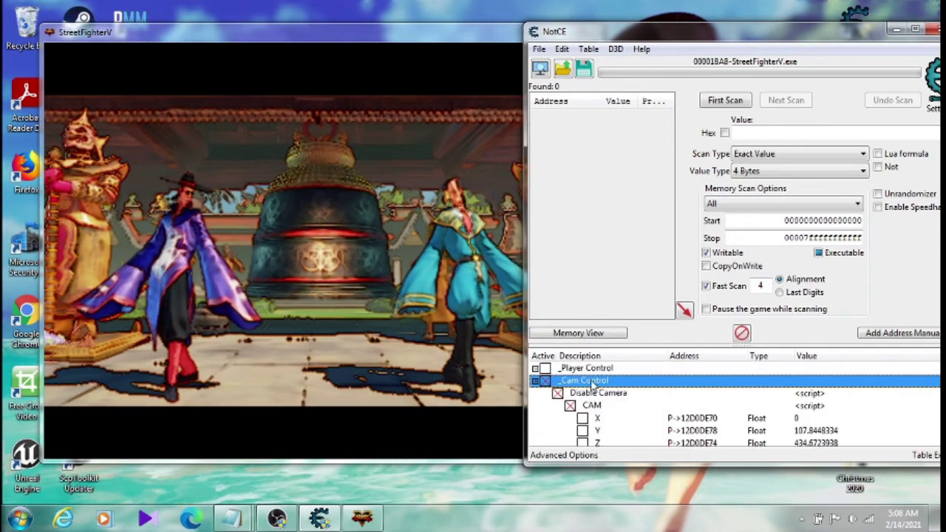
scroll(850, 424, "down", 1)
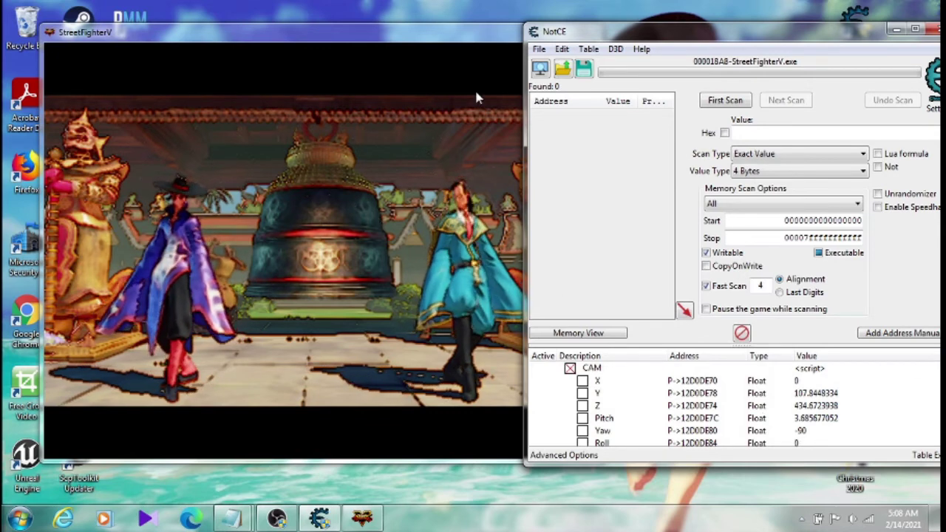
key("Left")
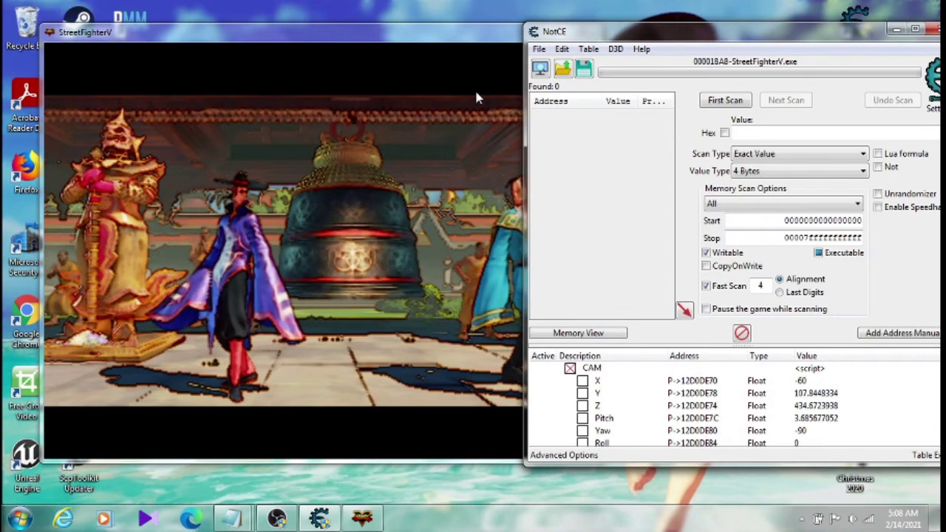
key("Down")
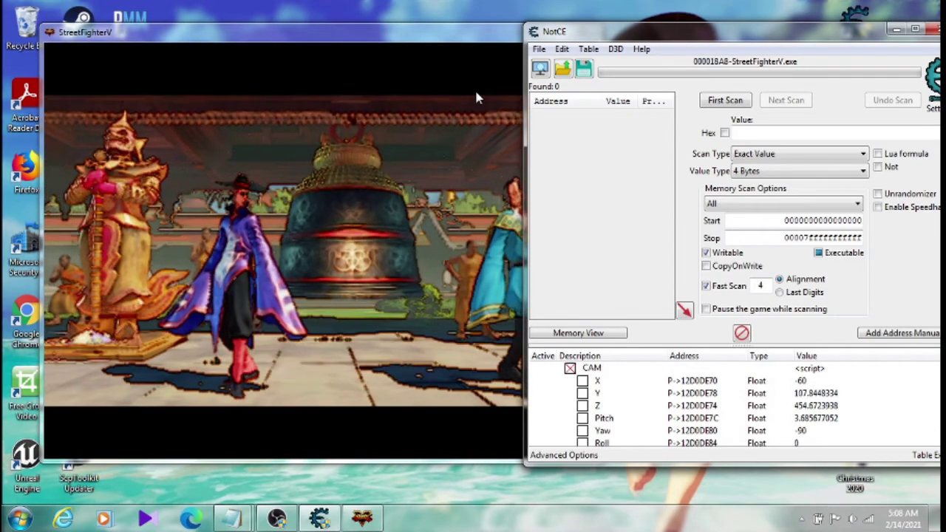
key("Down")
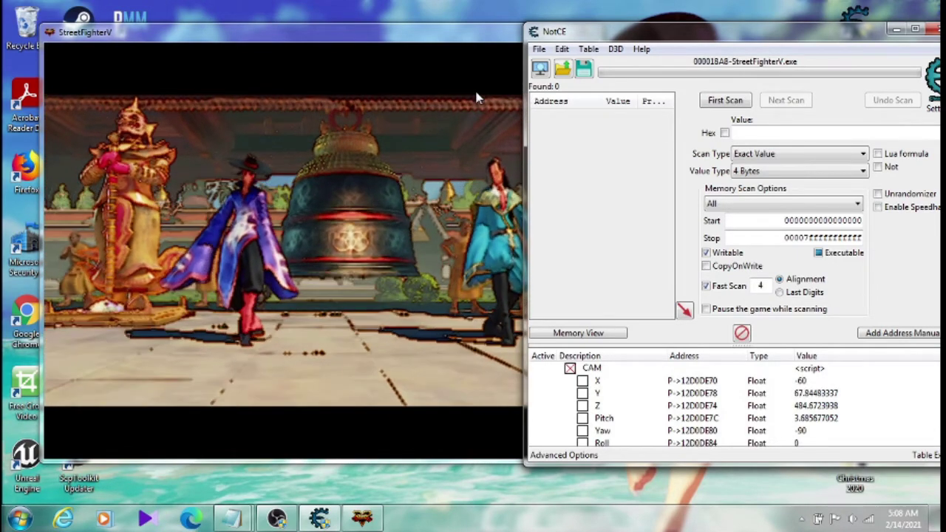
key("Page_Down")
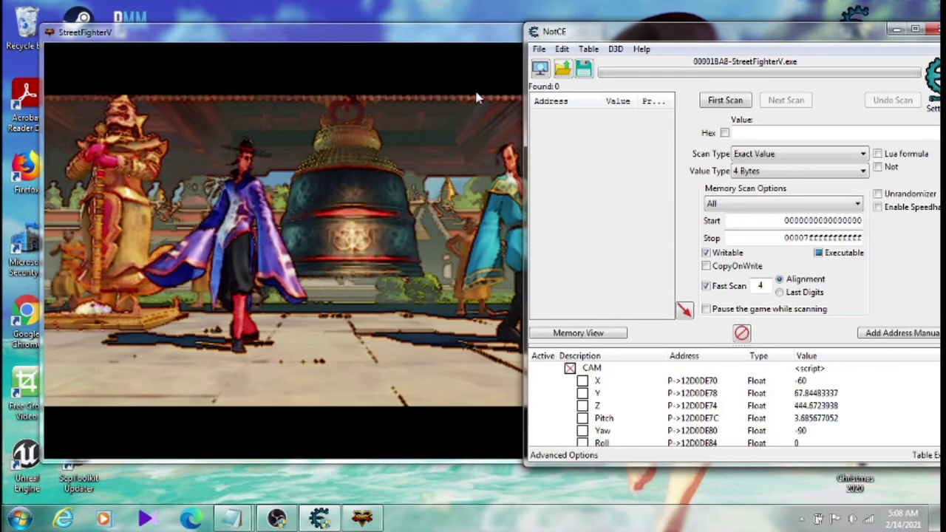
key("Page_Down")
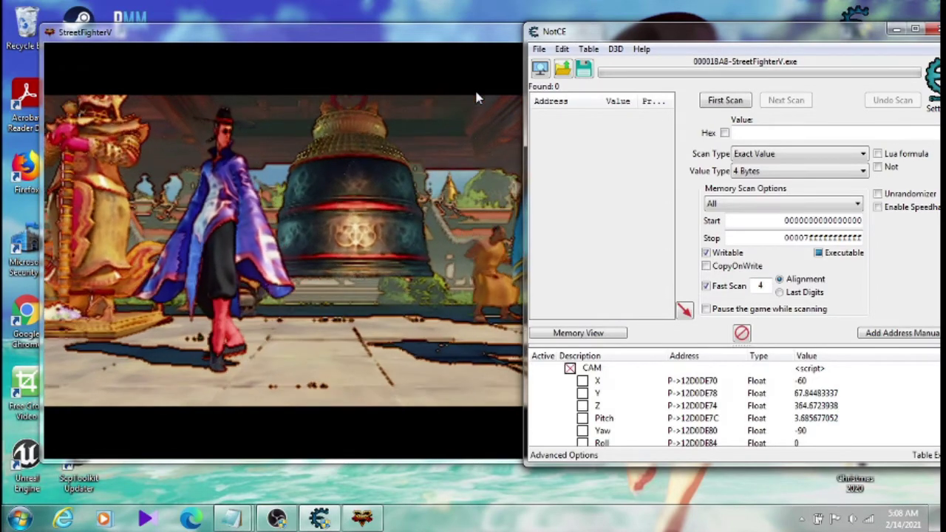
Move the game camera with its hotkeys to about Y 97.8 and X 10.
key("Up")
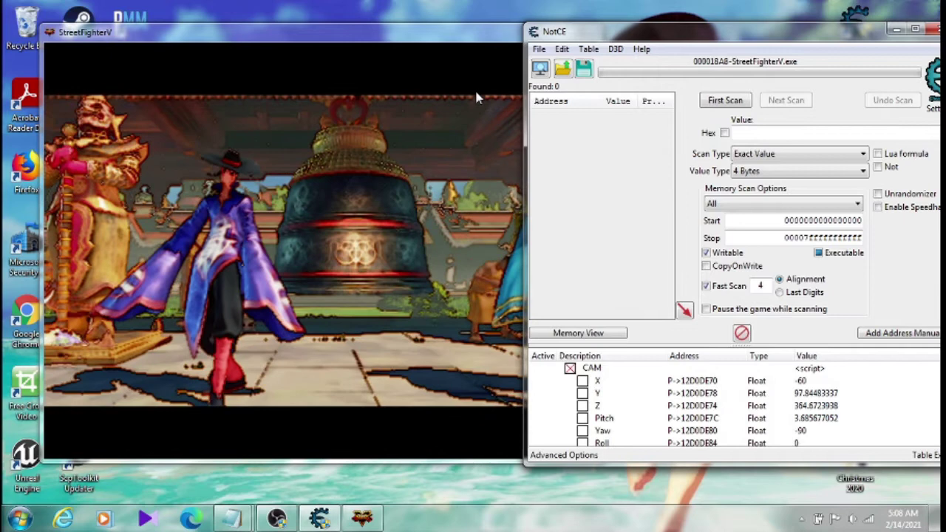
key("Right")
key("Right")
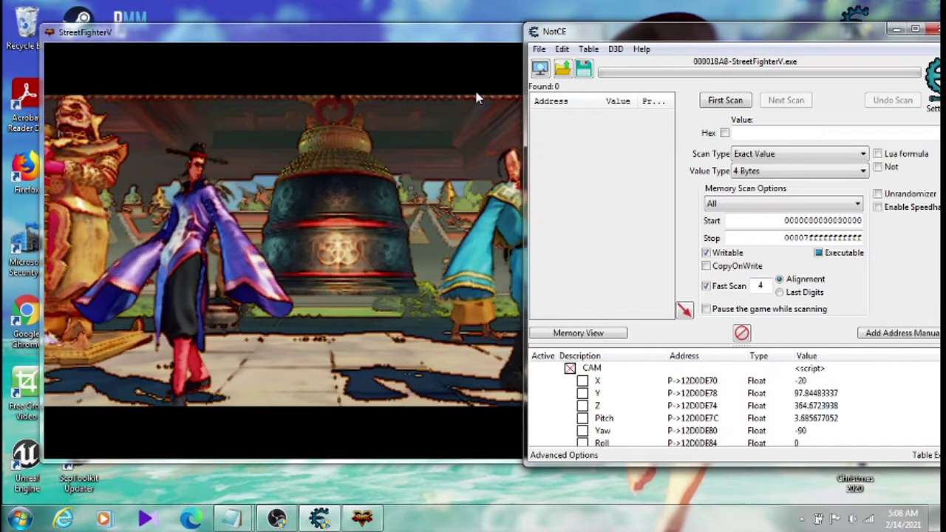
key("Right")
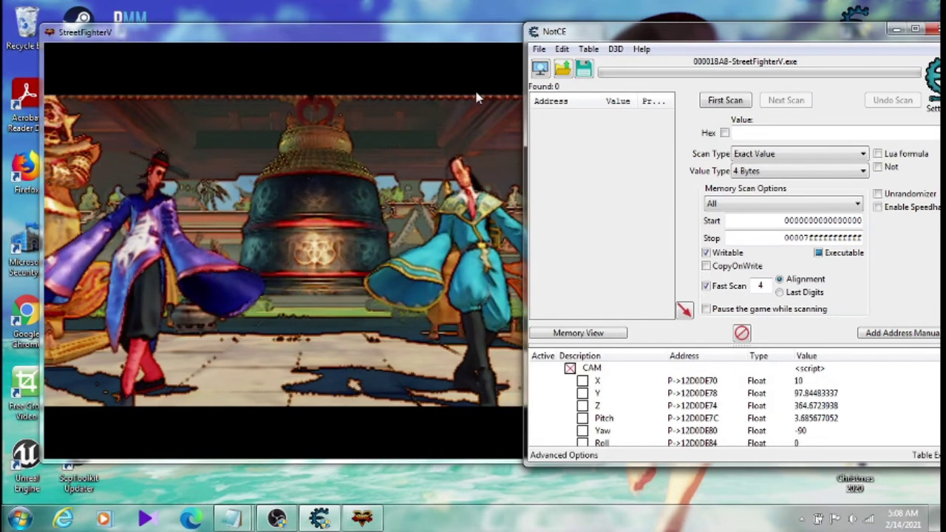
Activate the Animation Change script, set Character 1 anim to 5 and deactivate the script again.
scroll(637, 411, "down", 1)
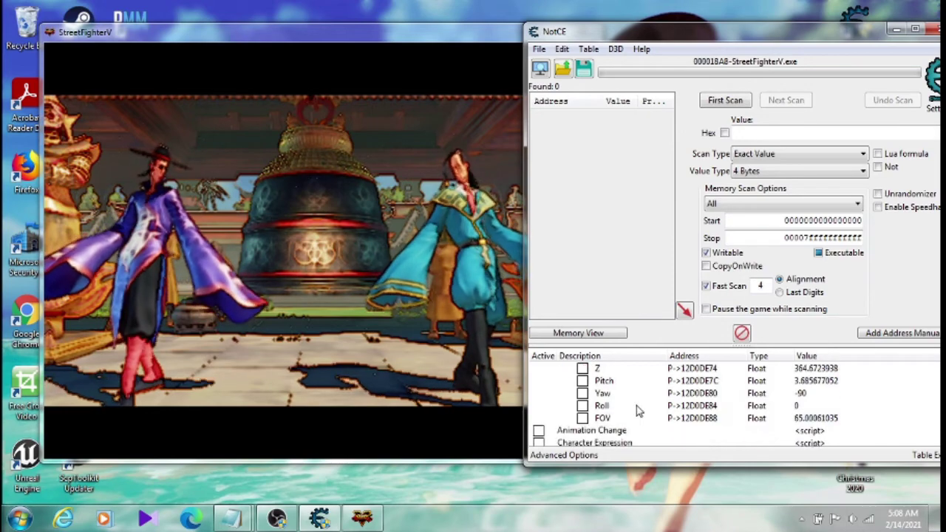
scroll(638, 412, "down", 1)
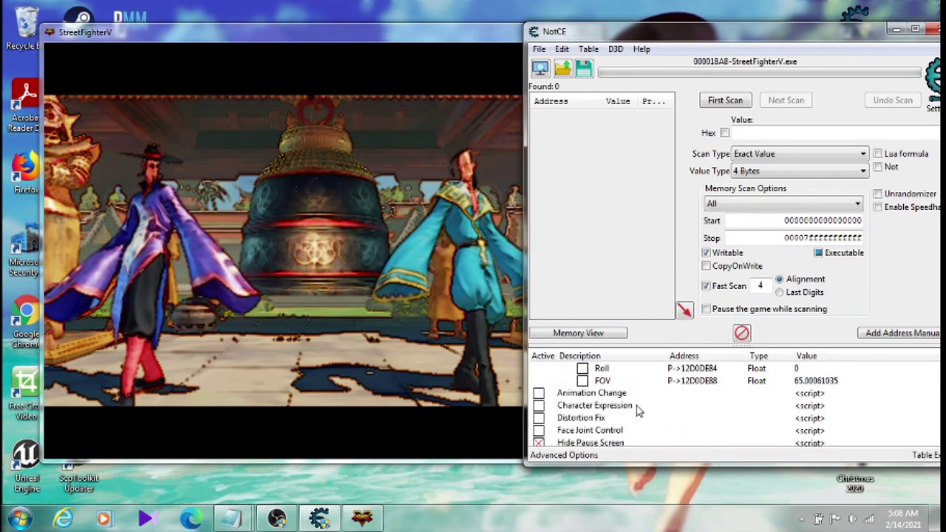
left_click(539, 394)
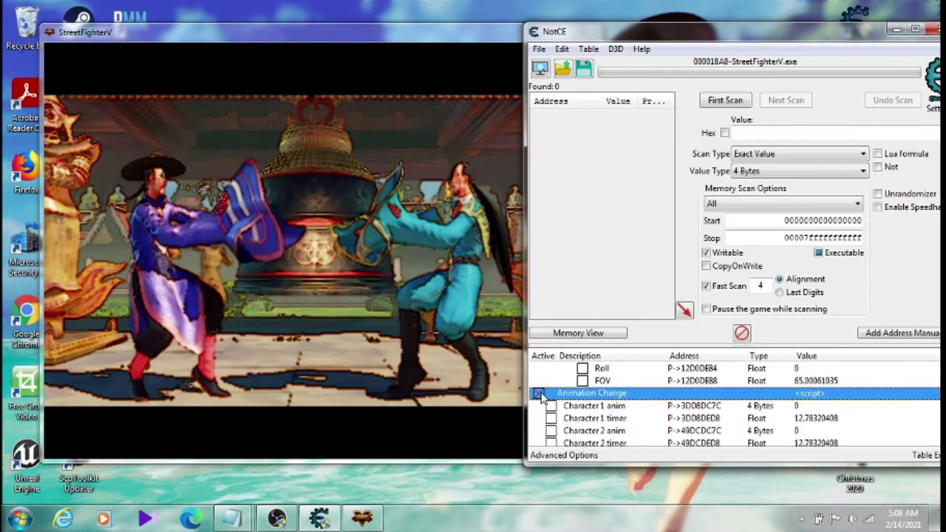
double_click(798, 408)
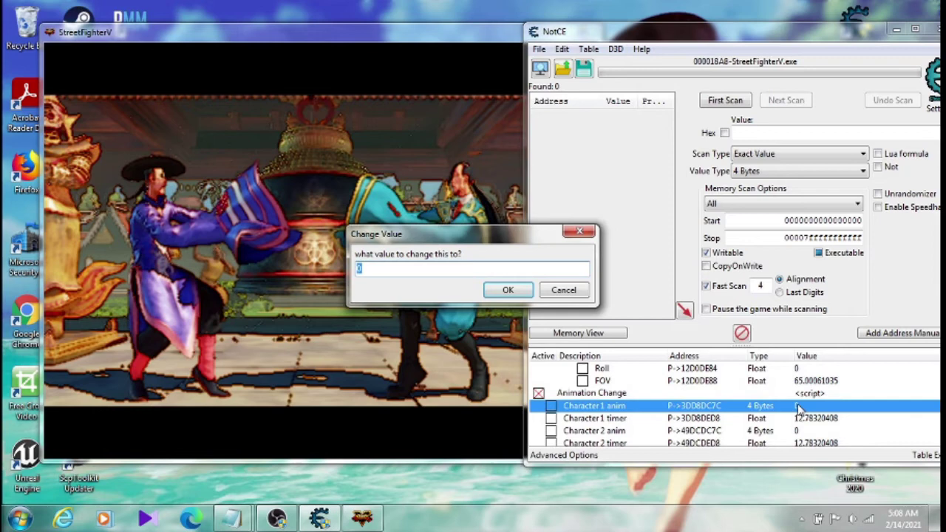
left_click(506, 290)
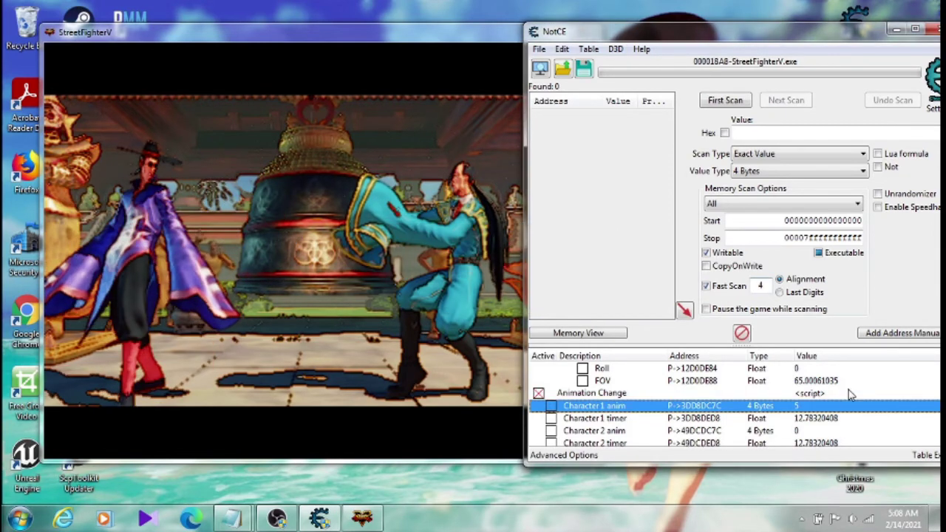
left_click(538, 393)
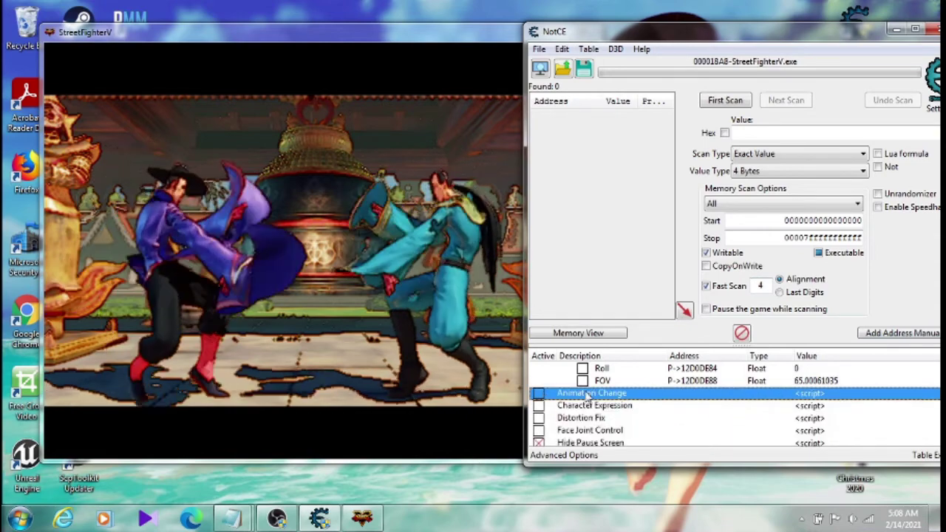
Activate the DoF script to show its settings and deactivate it again.
scroll(542, 399, "down", 2)
left_click(544, 393)
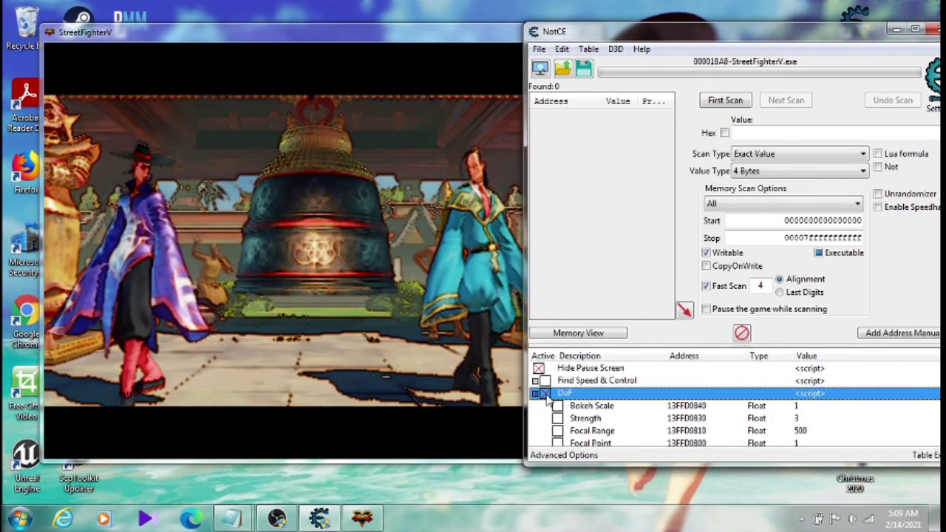
left_click(544, 393)
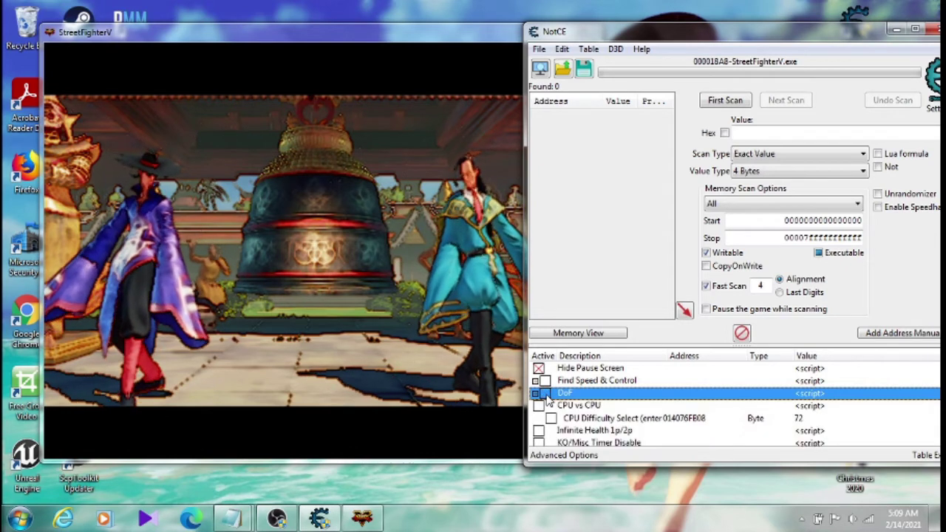
Locate the control joints script, focus the game to bring the right-side character into view and return to NotCE.
scroll(676, 410, "down", 1)
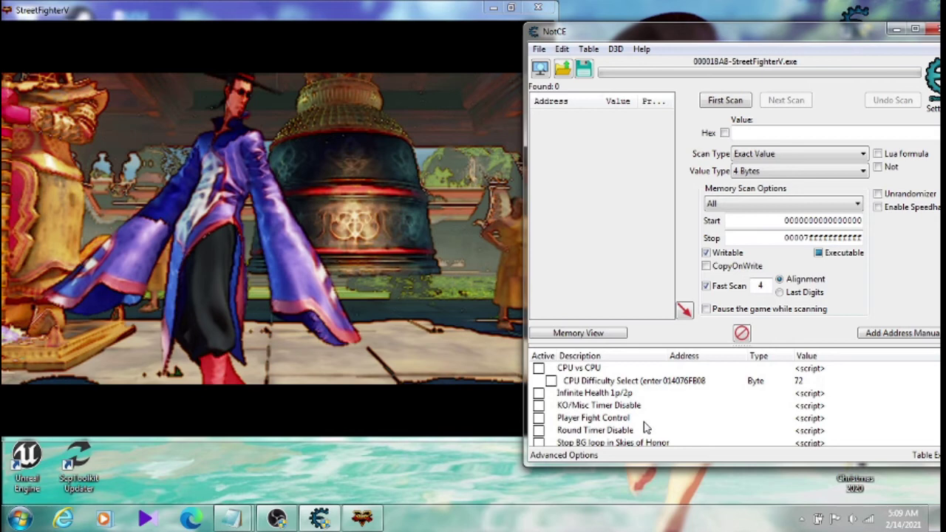
scroll(645, 427, "down", 1)
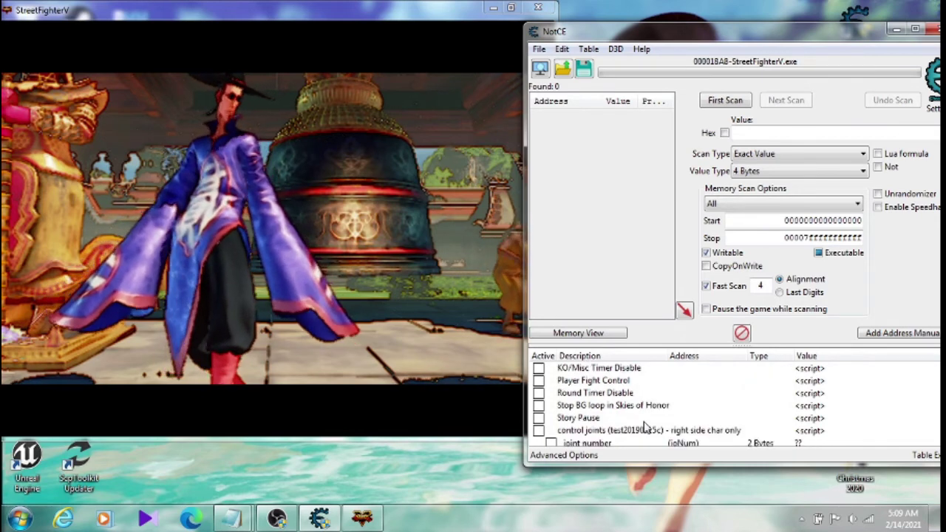
scroll(645, 427, "down", 1)
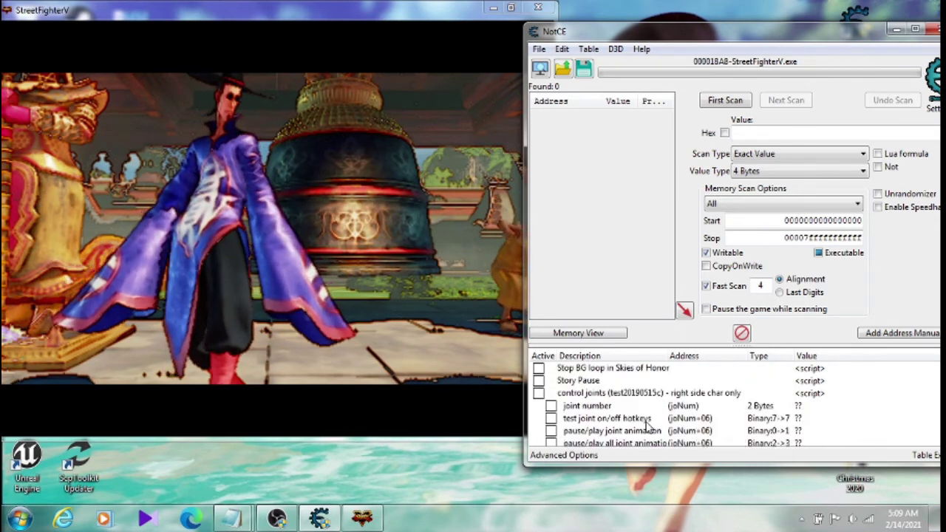
left_click(434, 43)
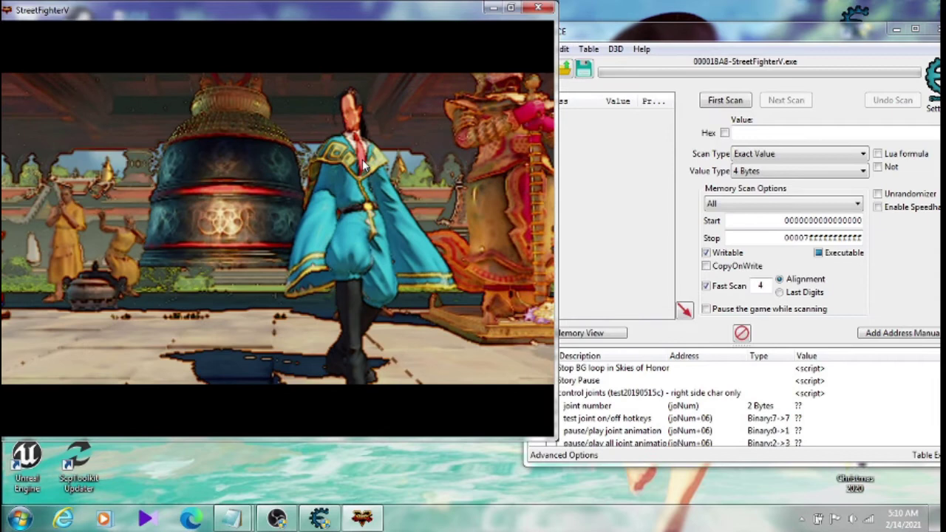
left_click(802, 41)
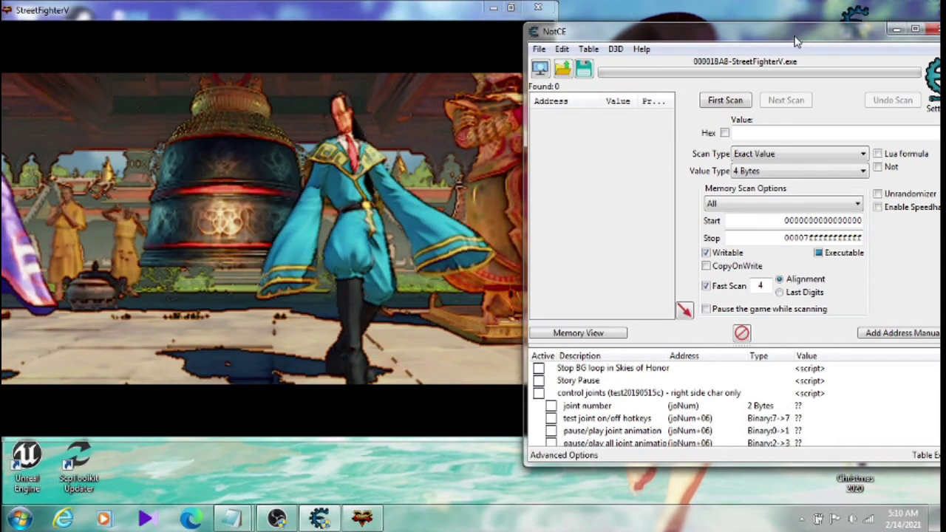
left_click_drag(798, 40, 806, 34)
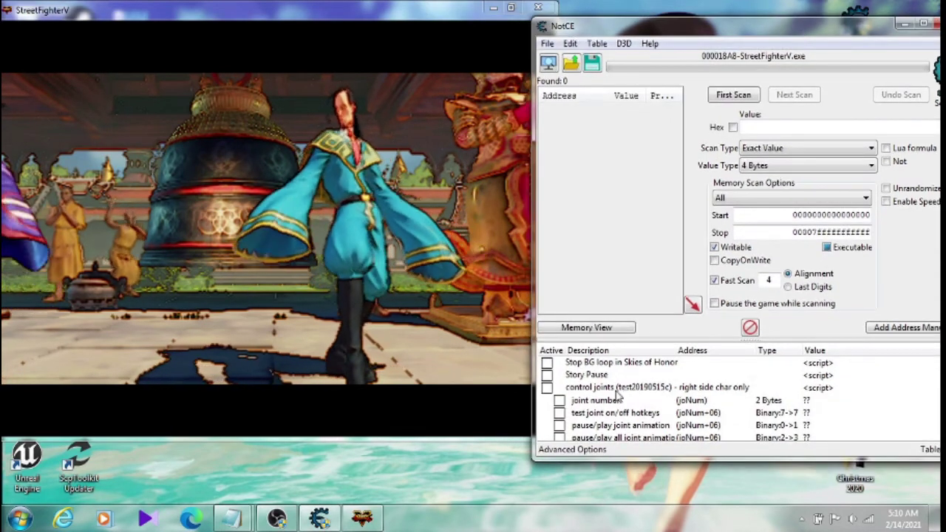
Activate the control joints (test20190515c) script and check the hotkeys assigned to its joint number entry.
left_click(547, 387)
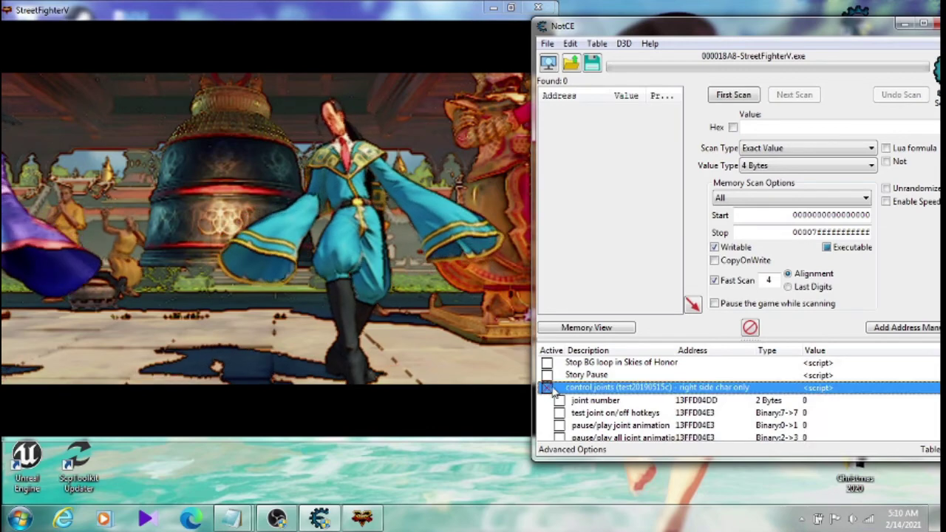
left_click(807, 401)
right_click(806, 402)
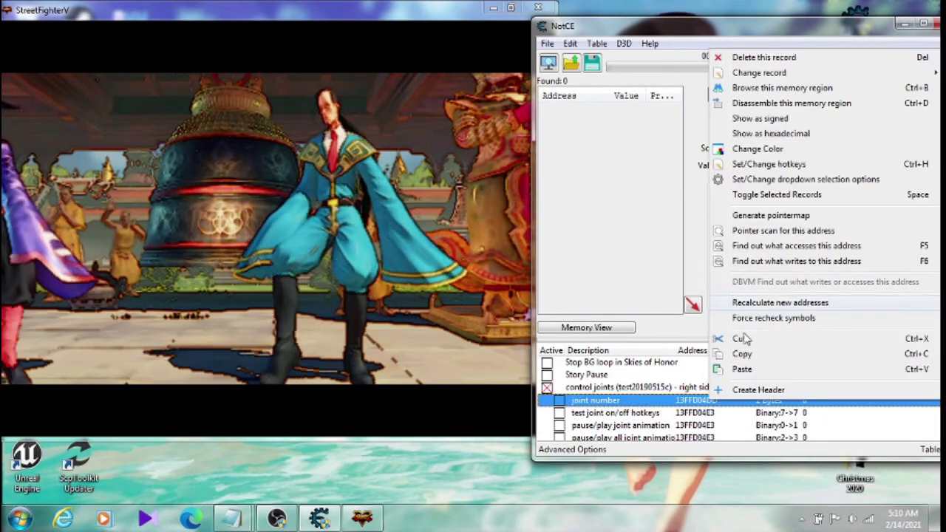
left_click(789, 169)
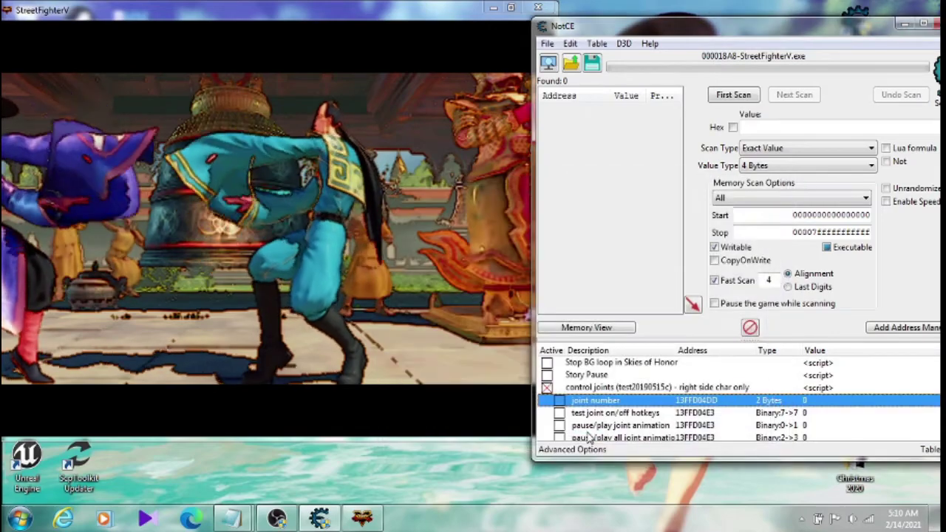
left_click(583, 432)
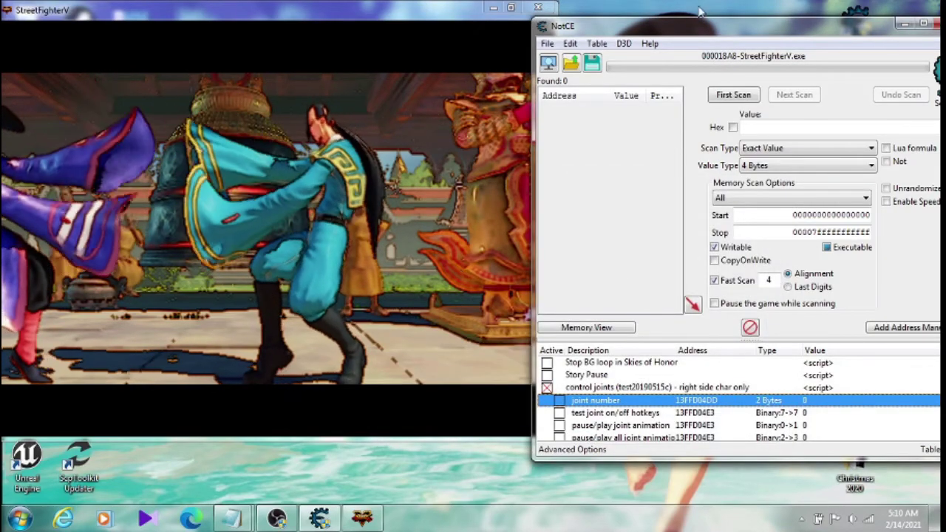
Move the NotCE window fully into view beside the game and look through the joint control entries and other scripts.
left_click_drag(714, 30, 632, 20)
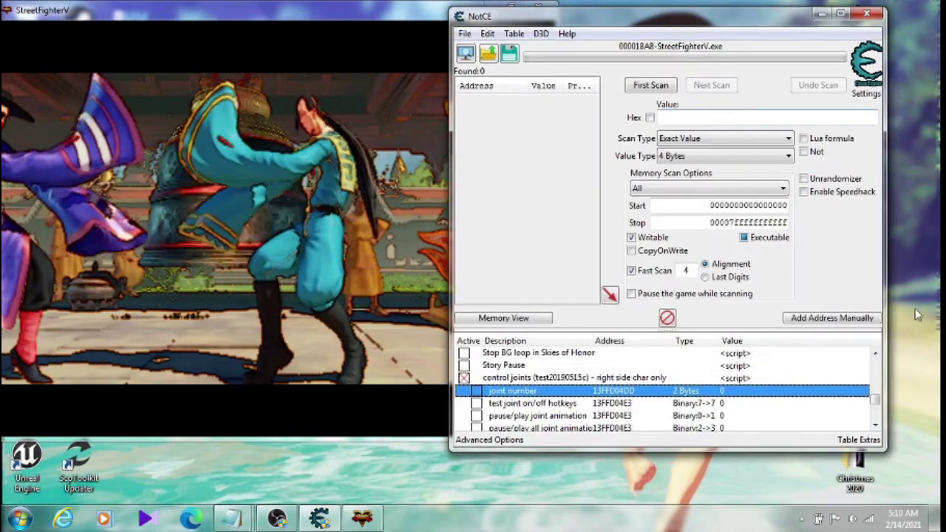
left_click(875, 426)
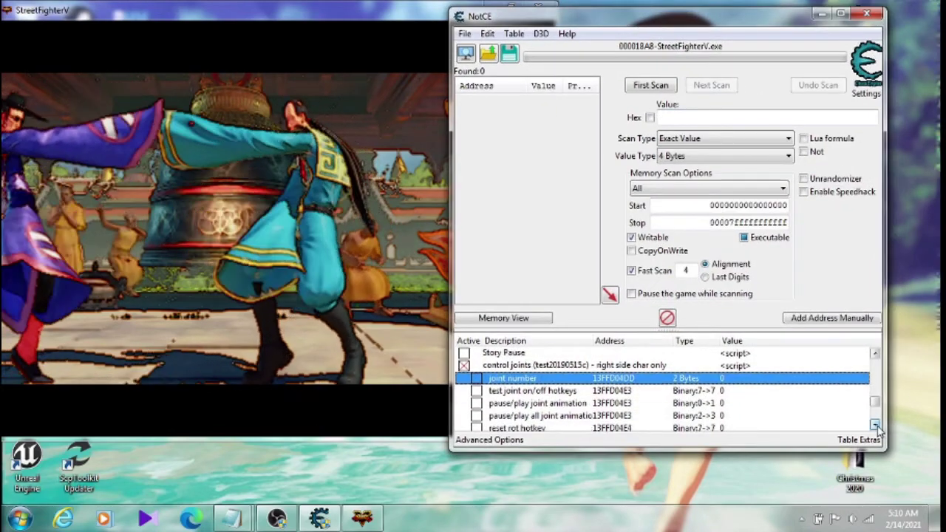
left_click(874, 426)
left_click_drag(876, 406, 878, 389)
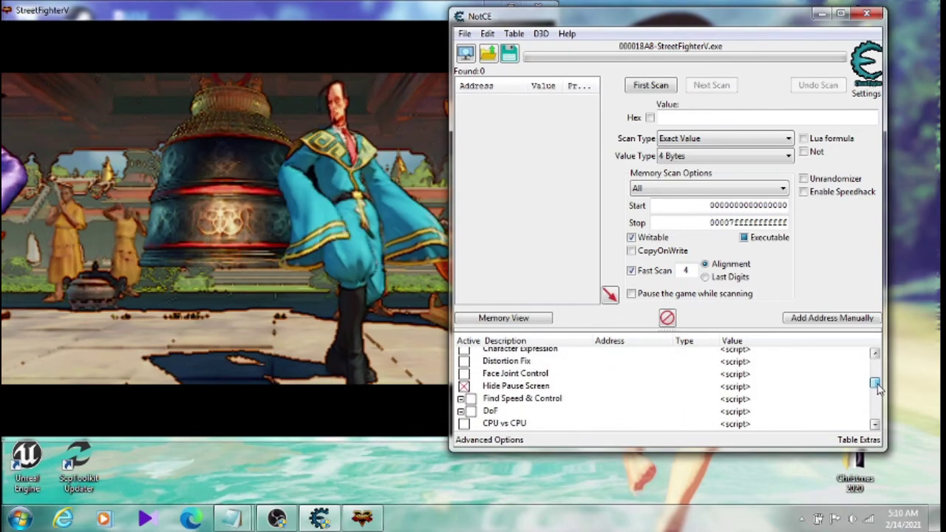
Activate the Find Speed & Control script and set the Player 2 speed value to 1.
left_click(471, 399)
scroll(591, 404, "down", 1)
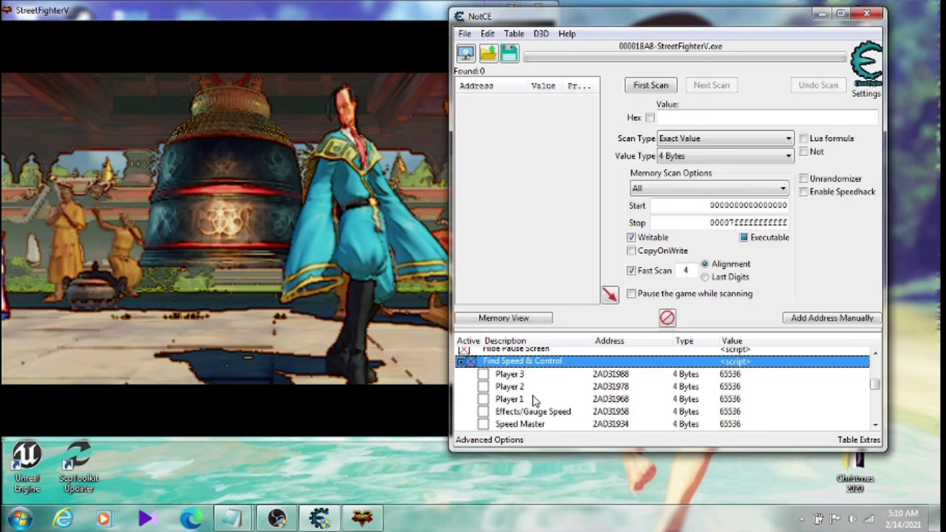
double_click(732, 386)
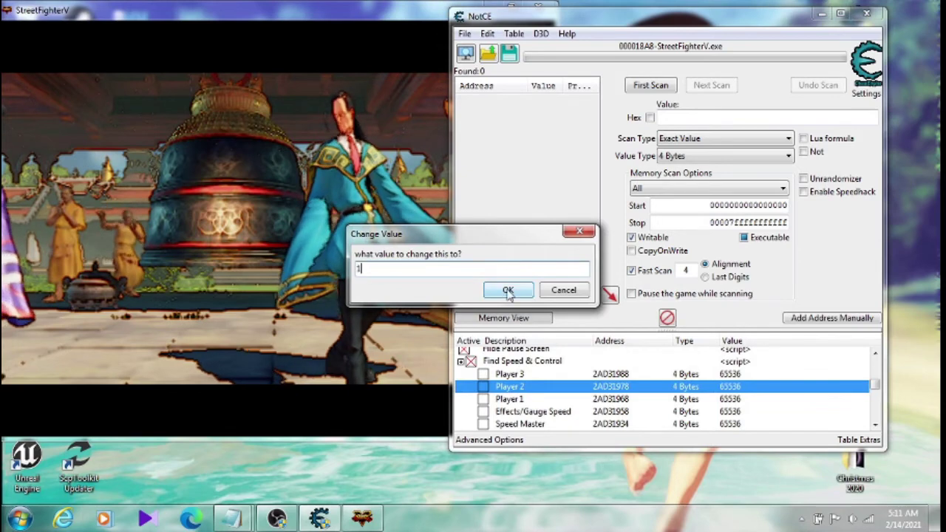
left_click(508, 291)
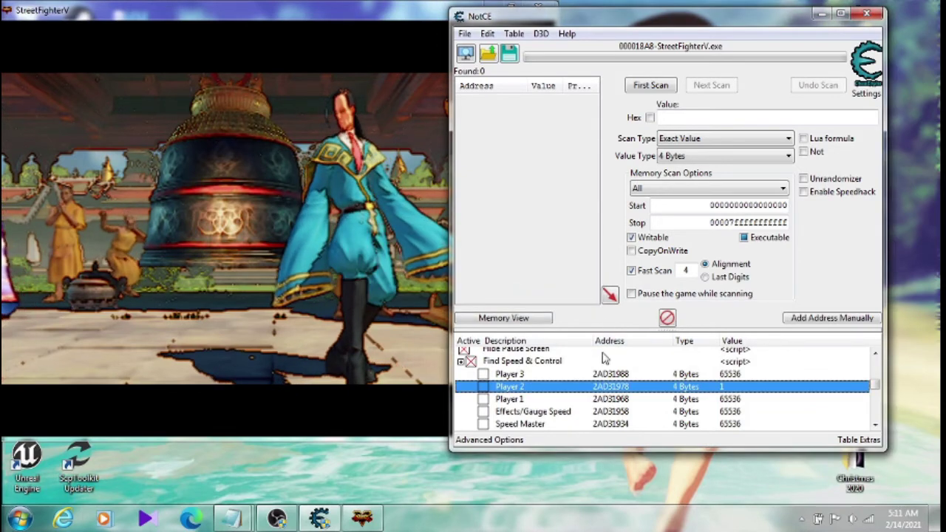
Locate the control joints entries, focus the game and change the right-side character's joint number to 2.
scroll(588, 399, "up", 1)
scroll(665, 397, "down", 6)
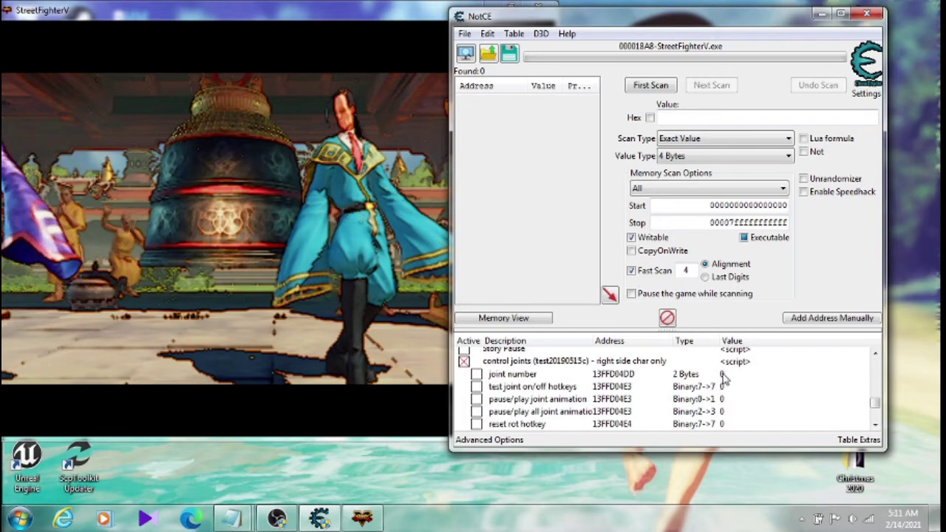
left_click(418, 139)
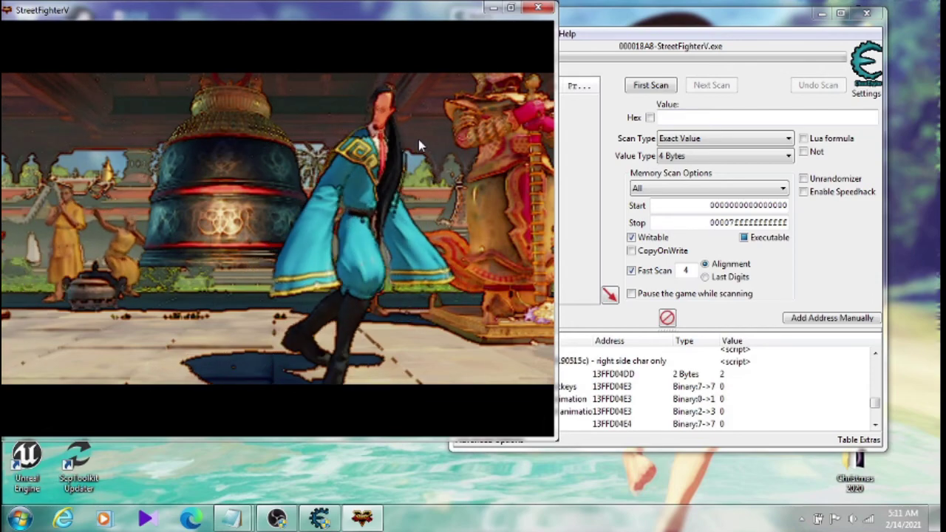
Return to the Find Speed & Control entries, set the Player 1 speed value to 1 and focus the game.
left_click(877, 356)
scroll(876, 356, "up", 10)
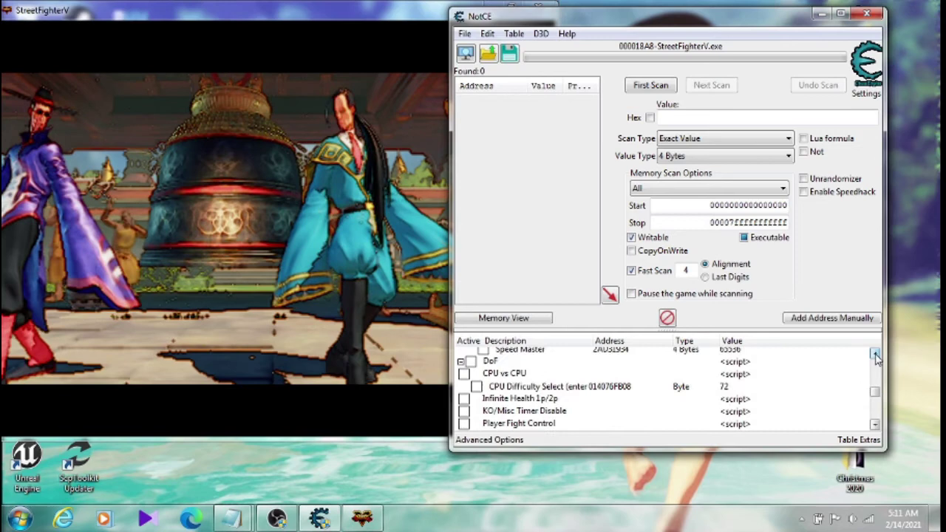
double_click(728, 390)
type("1")
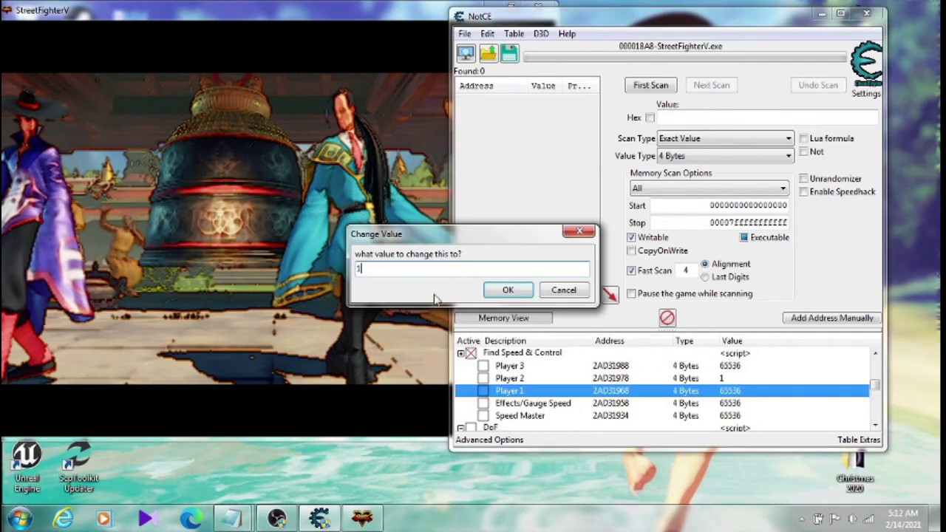
key("Return")
left_click(261, 225)
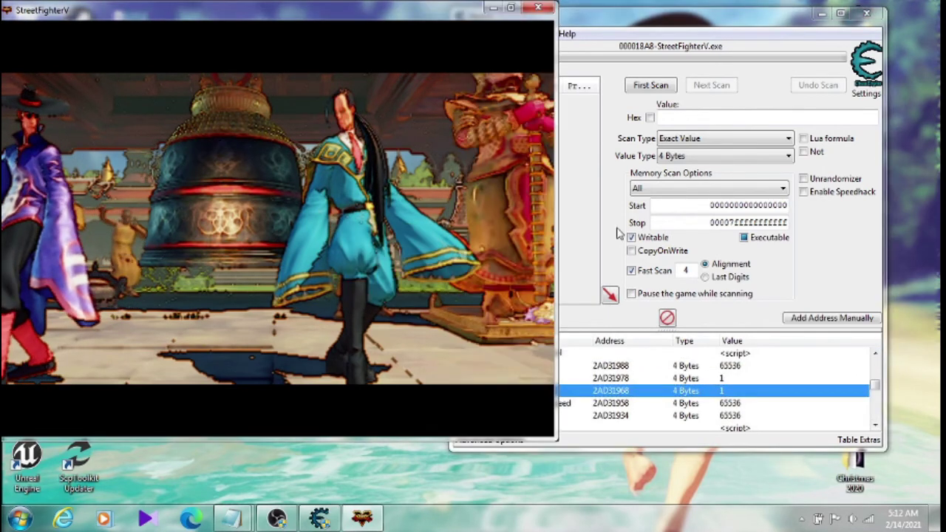
Go back to the control joints entries, focus the game and repose the right-side character's leg with joint number 3.
left_click(875, 426)
scroll(876, 427, "down", 6)
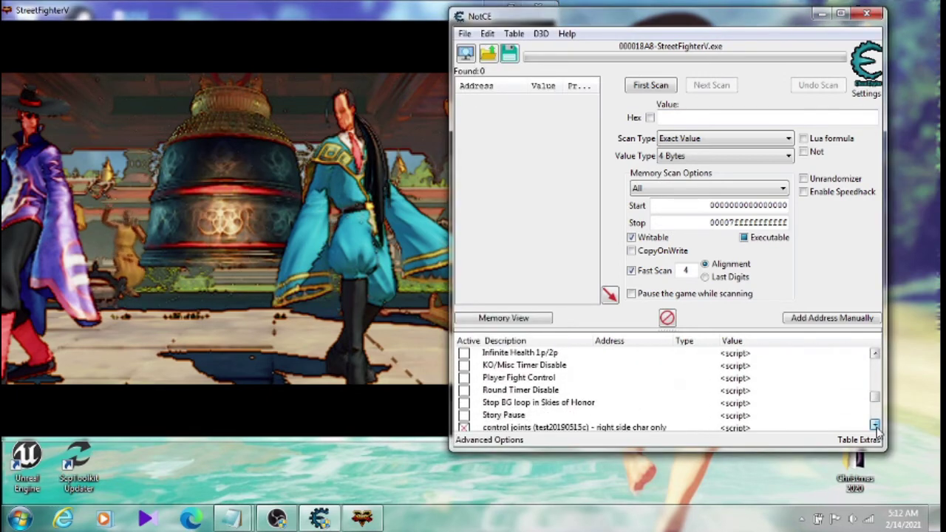
scroll(875, 427, "down", 6)
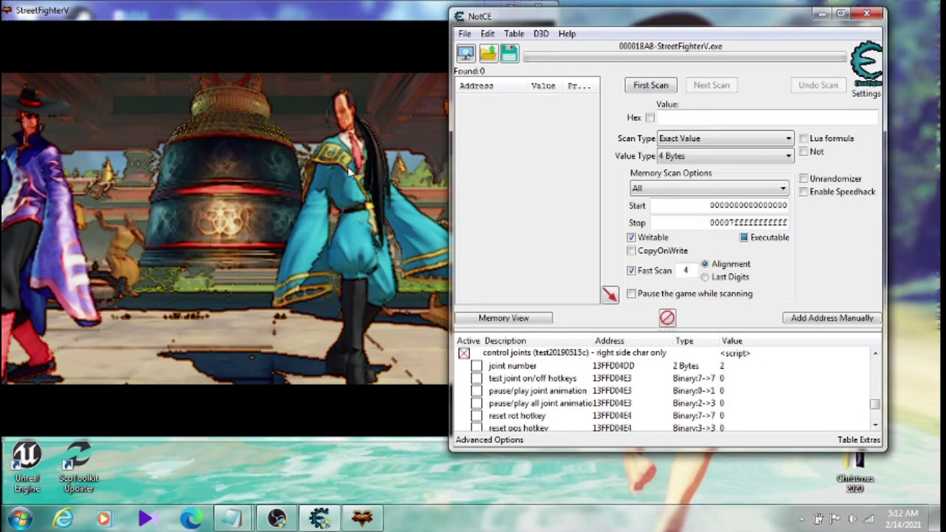
left_click(389, 118)
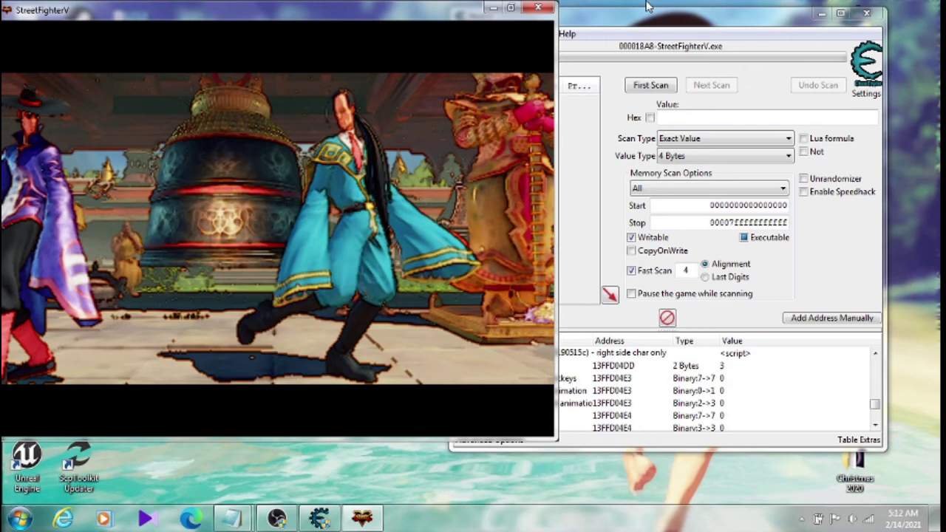
Return to NotCE, locate the Find Speed & Control script and deactivate it.
left_click(647, 6)
left_click(873, 353)
left_click(874, 354)
left_click(873, 354)
left_click(874, 354)
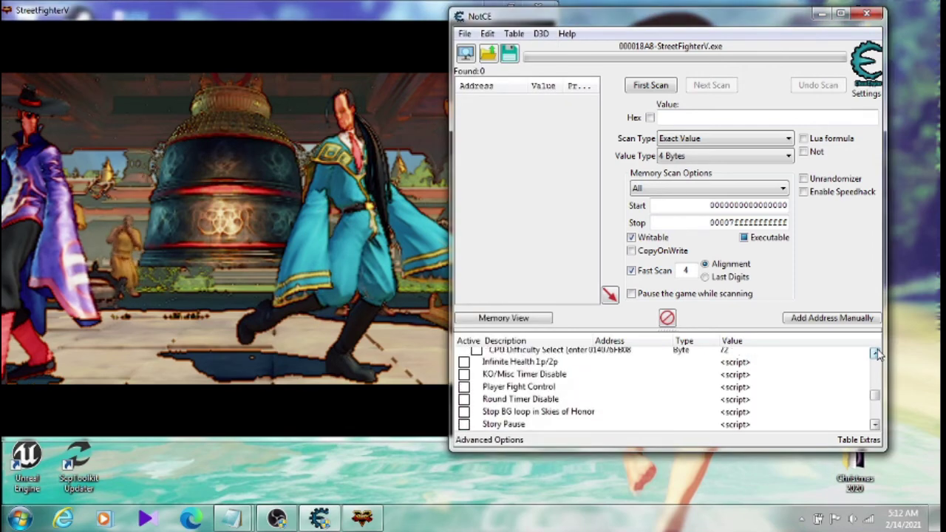
left_click(874, 353)
left_click(874, 354)
left_click(874, 354)
left_click(873, 354)
left_click(874, 354)
left_click(874, 354)
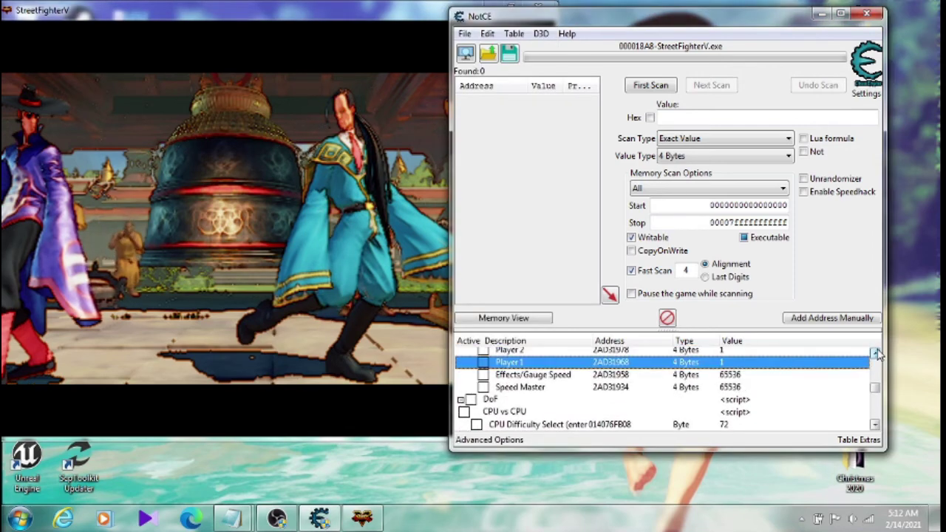
left_click(874, 354)
left_click(874, 354)
left_click(874, 354)
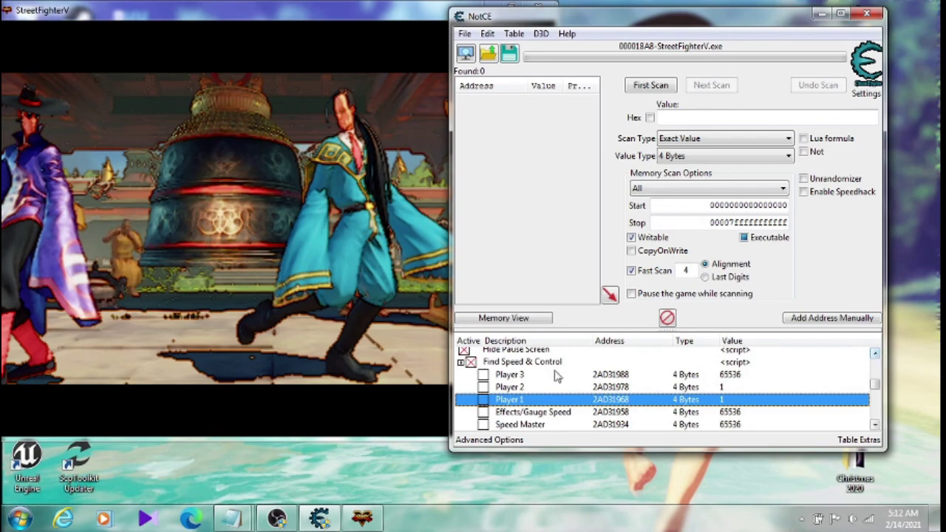
left_click(461, 362)
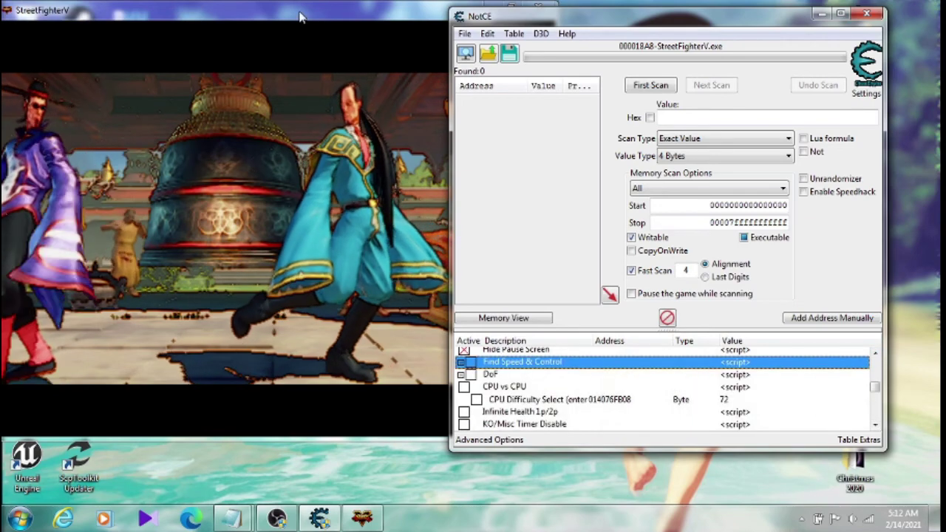
Switch between the game and NotCE to watch the reposed right-side character moving beside the opponent.
left_click(355, 15)
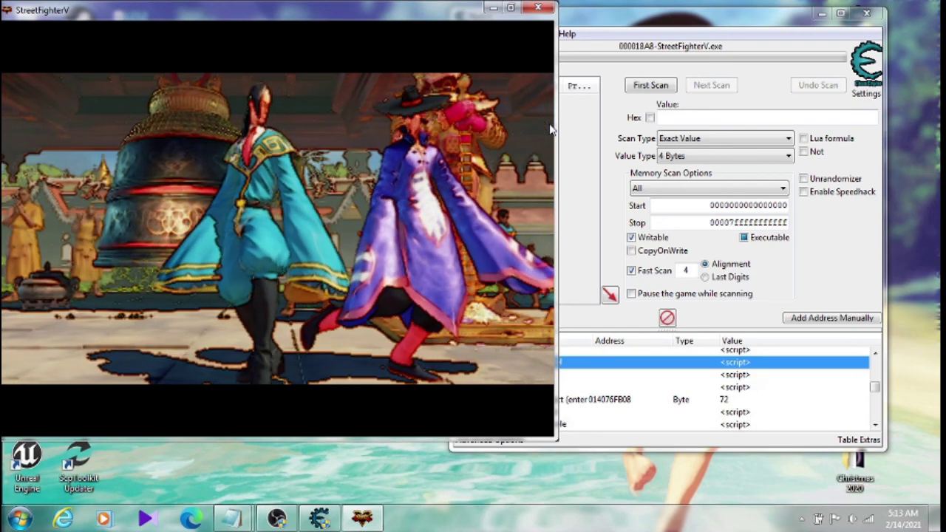
left_click(764, 28)
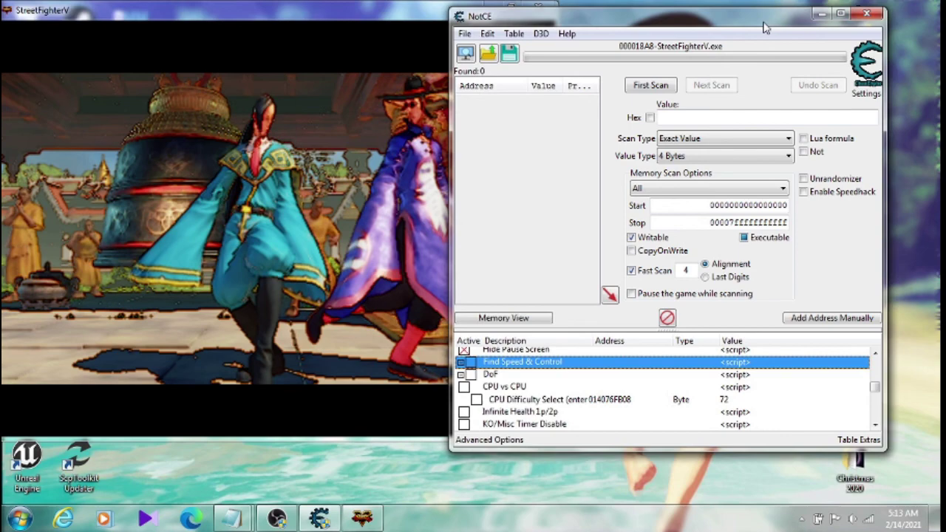
left_click(285, 79)
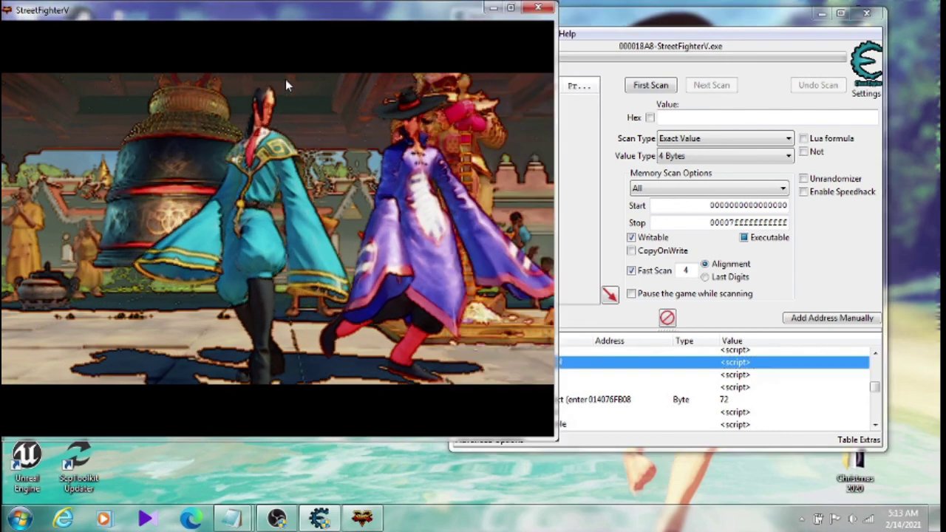